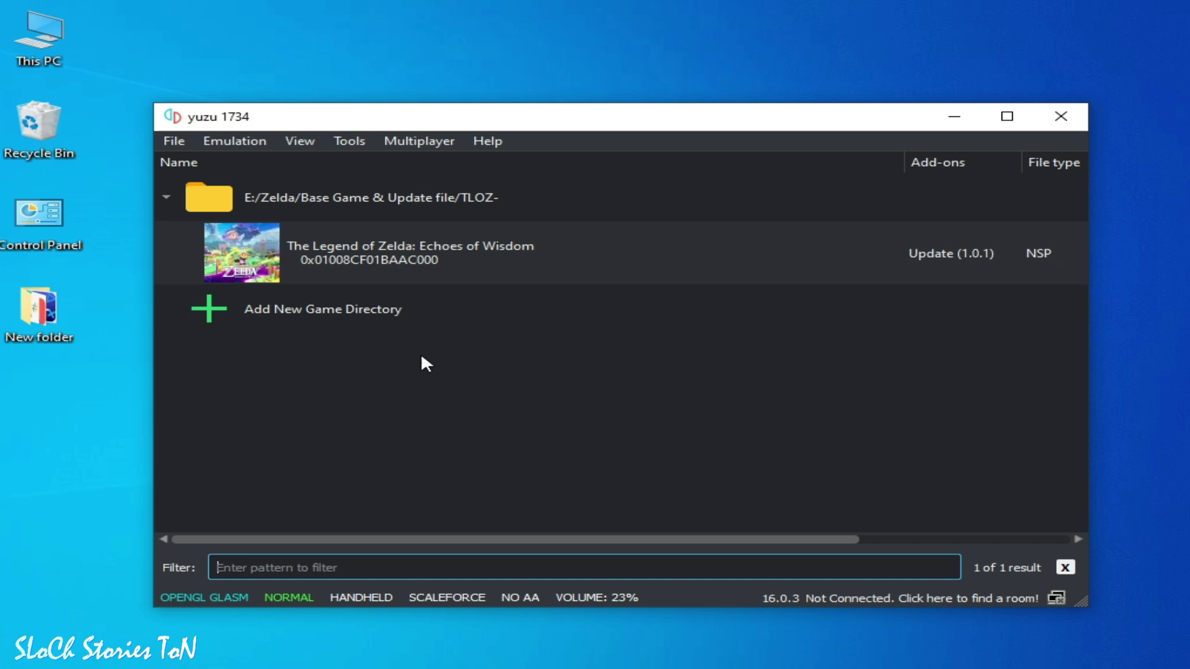
- Set the accuracy level to High in the emulator's advanced graphics settings
{"action": "left_click", "coordinate": [481, 325]}
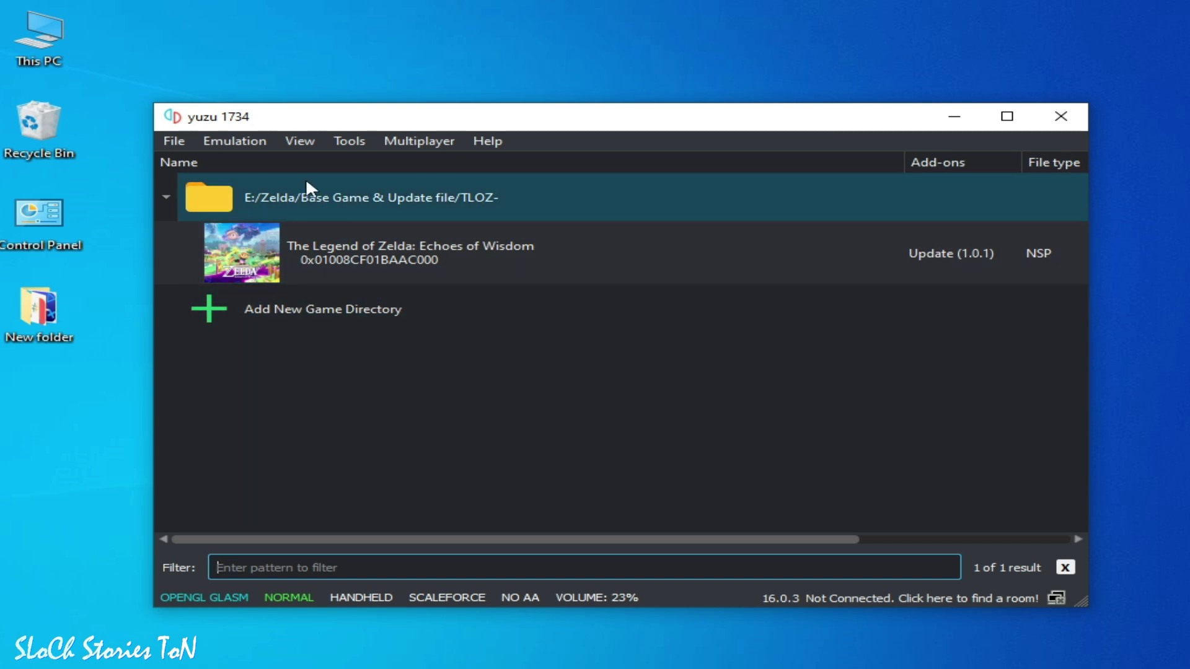
{"action": "left_click", "coordinate": [235, 141]}
{"action": "left_click", "coordinate": [317, 244]}
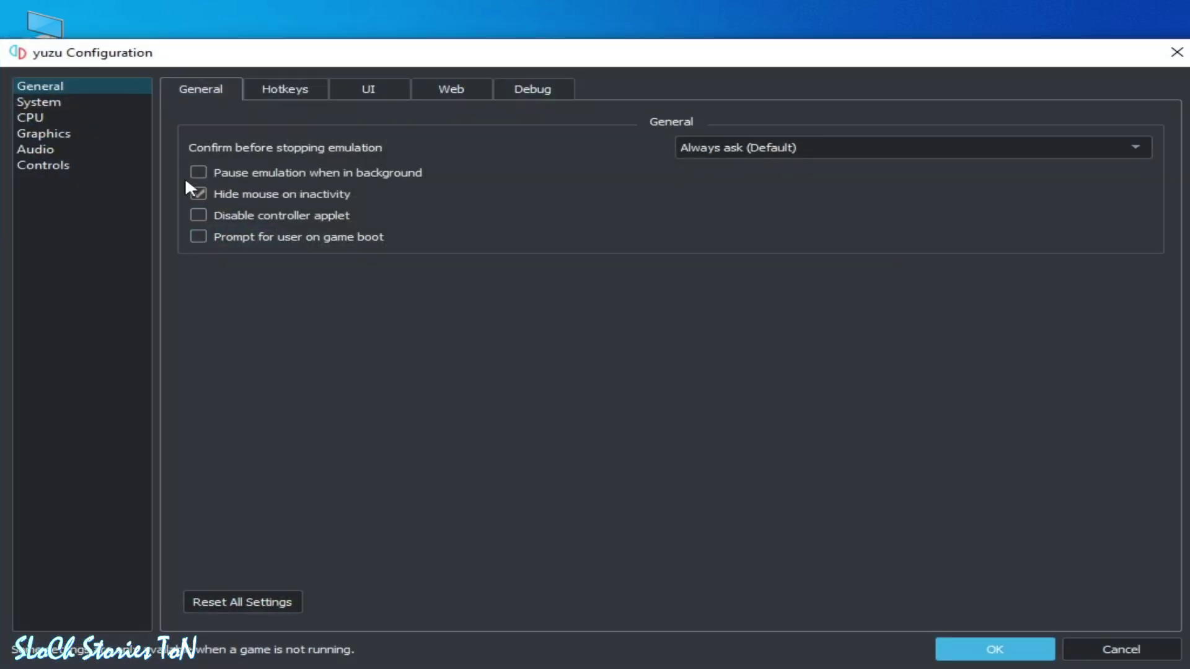
{"action": "left_click", "coordinate": [54, 129]}
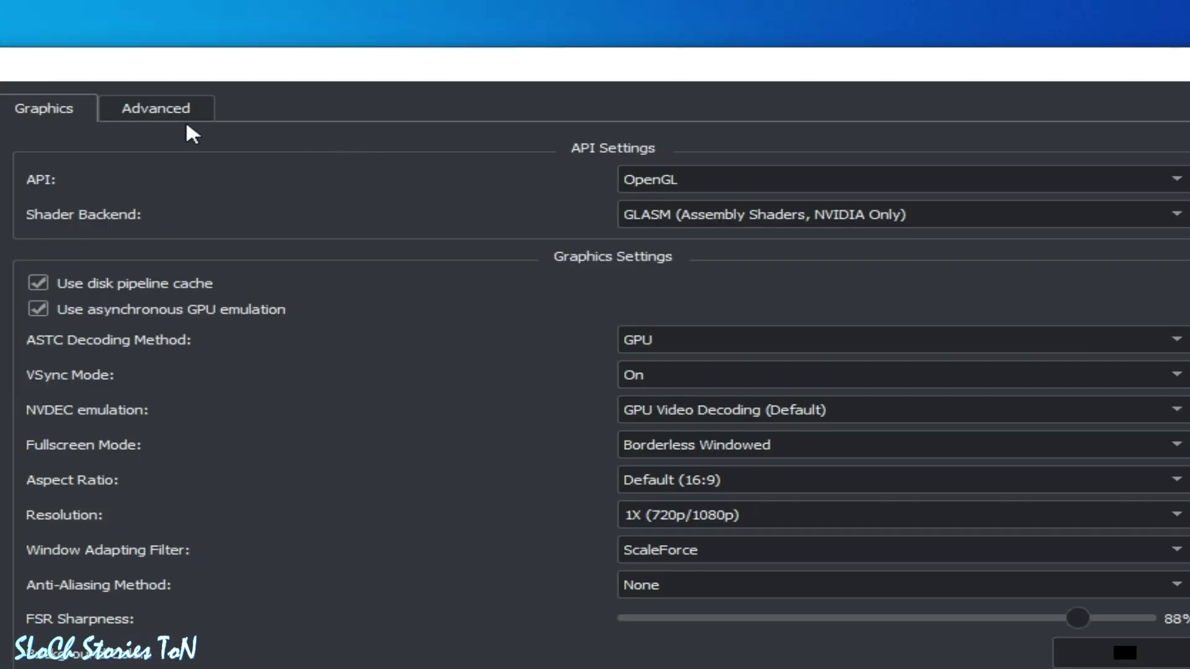
{"action": "left_click", "coordinate": [171, 112]}
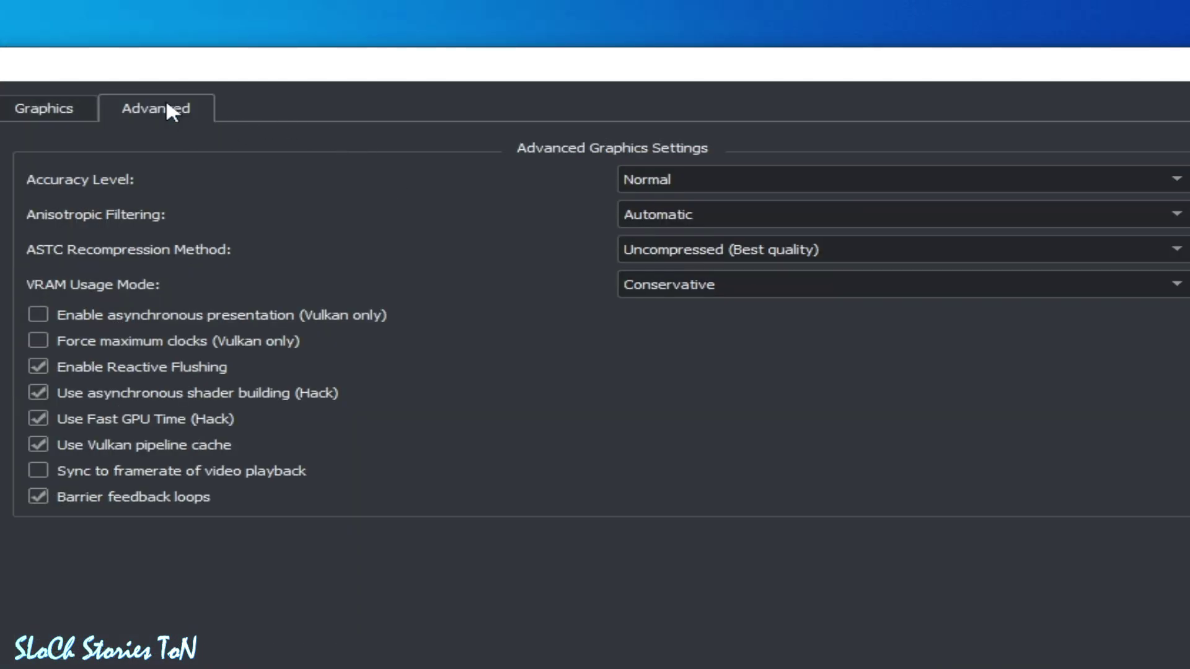
{"action": "left_click", "coordinate": [689, 176]}
{"action": "left_click", "coordinate": [651, 215]}
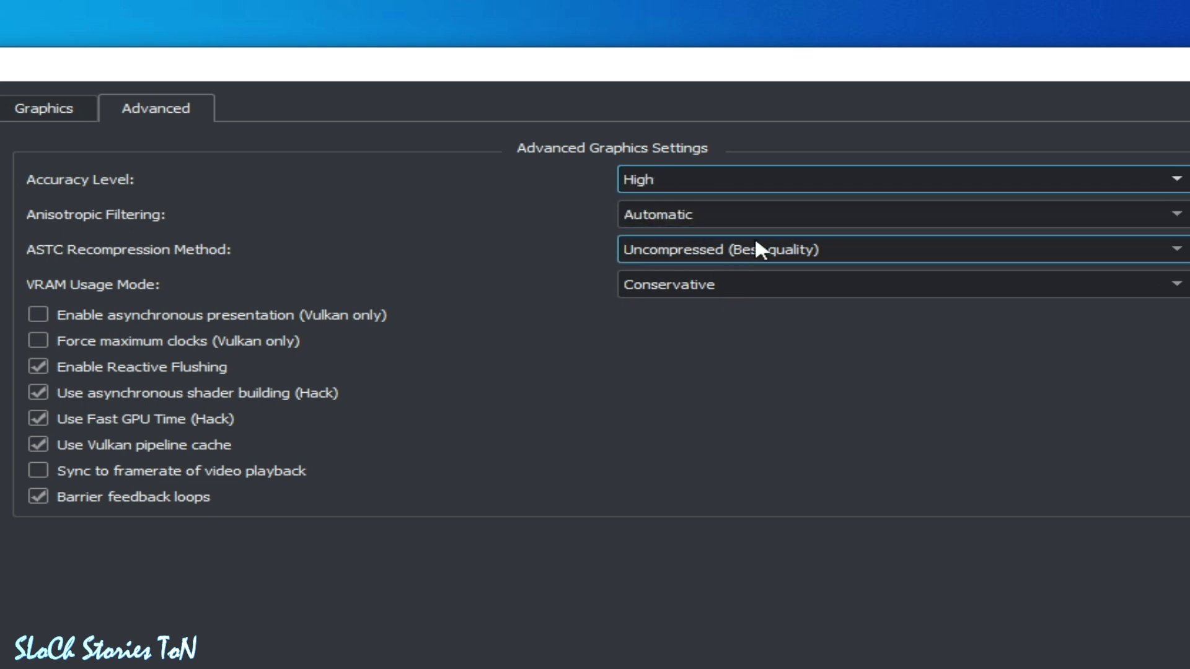
- Enable asynchronous presentation and force maximum clocks, and set the ASTC recompression method to BC3 (Medium quality)
{"action": "left_click", "coordinate": [42, 391]}
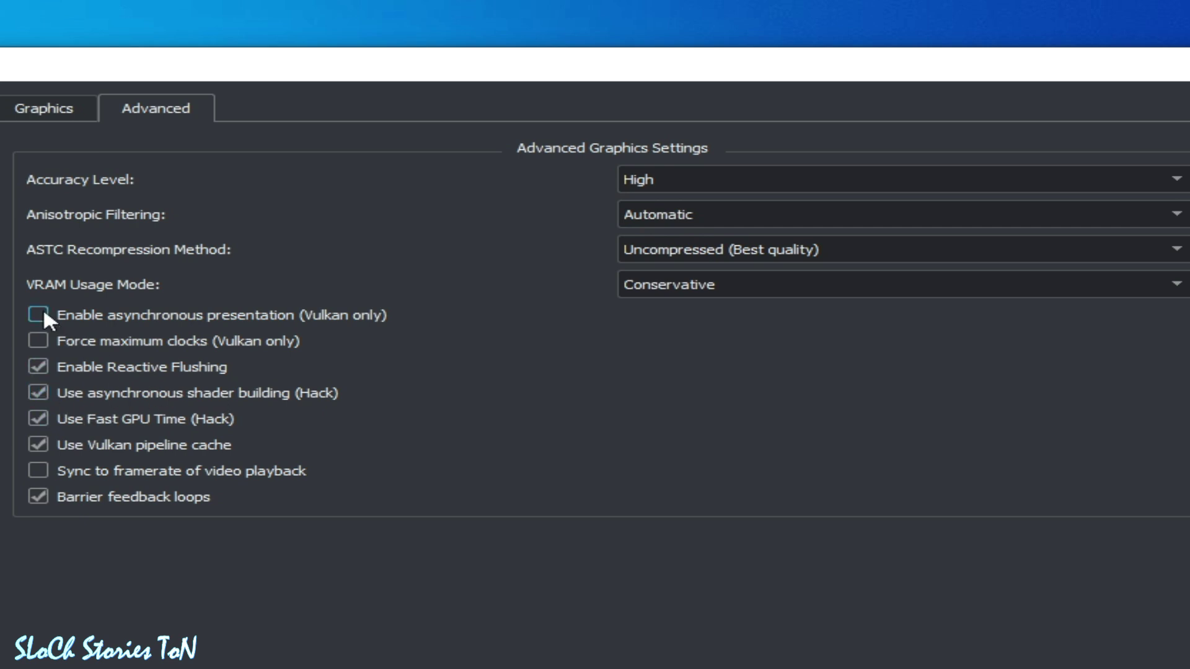
{"action": "left_click", "coordinate": [712, 251]}
{"action": "left_click", "coordinate": [671, 299]}
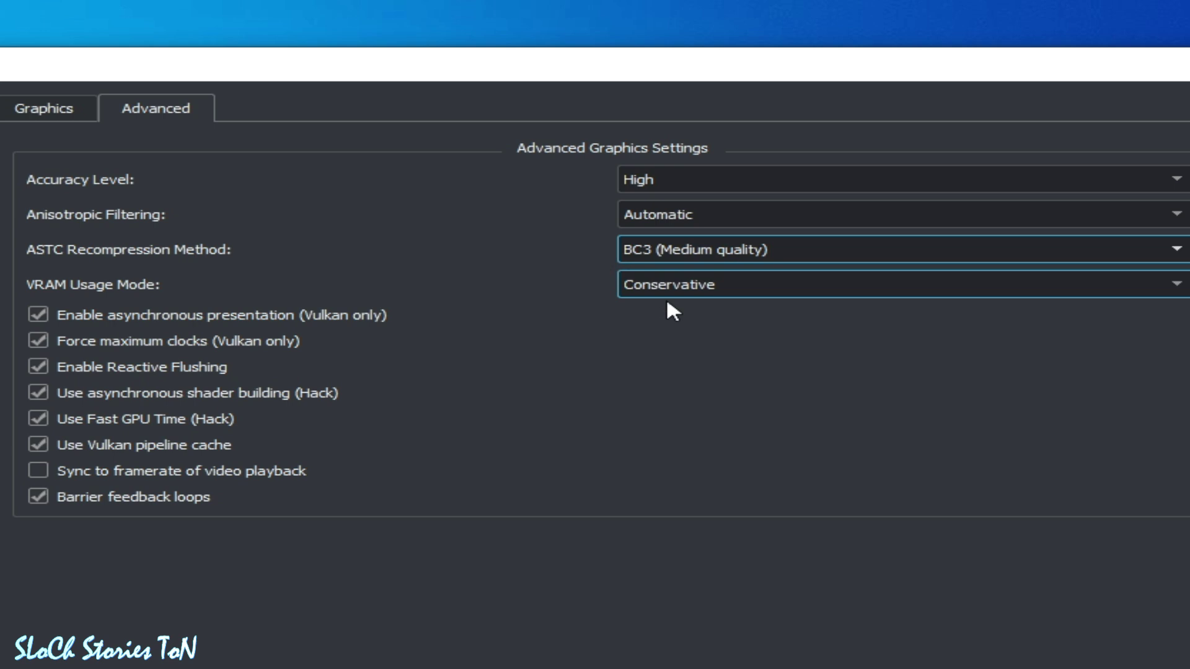
- Set the graphics API to Vulkan in the main graphics settings
{"action": "left_click", "coordinate": [67, 110]}
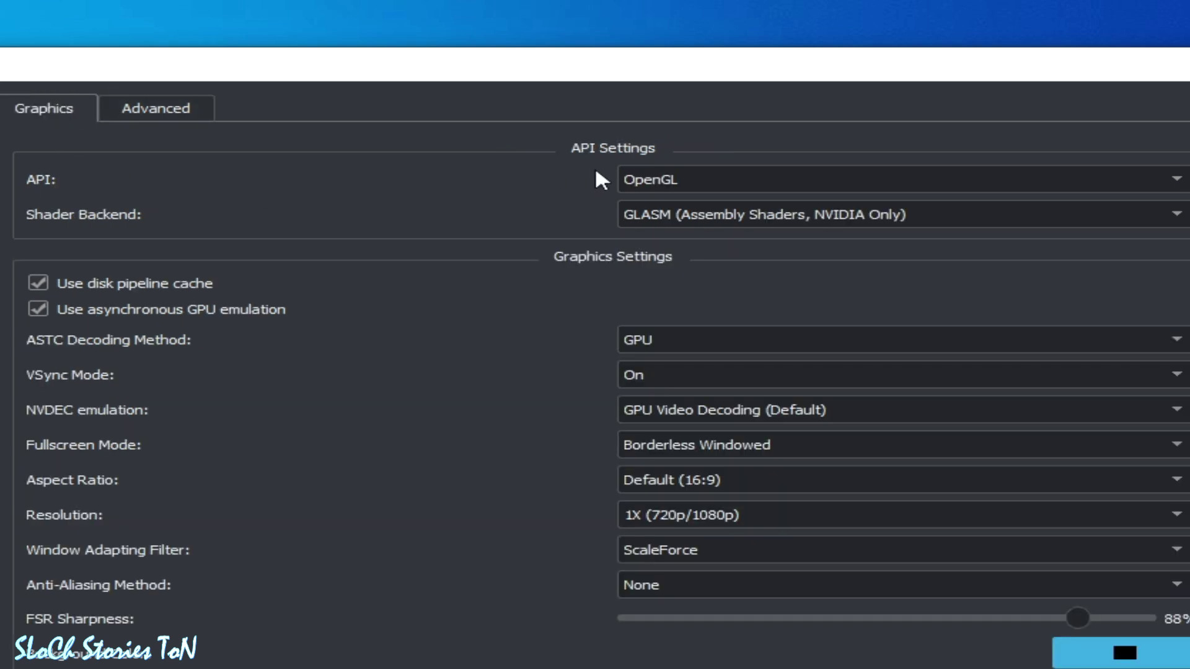
{"action": "left_click", "coordinate": [633, 180]}
{"action": "left_click", "coordinate": [649, 213]}
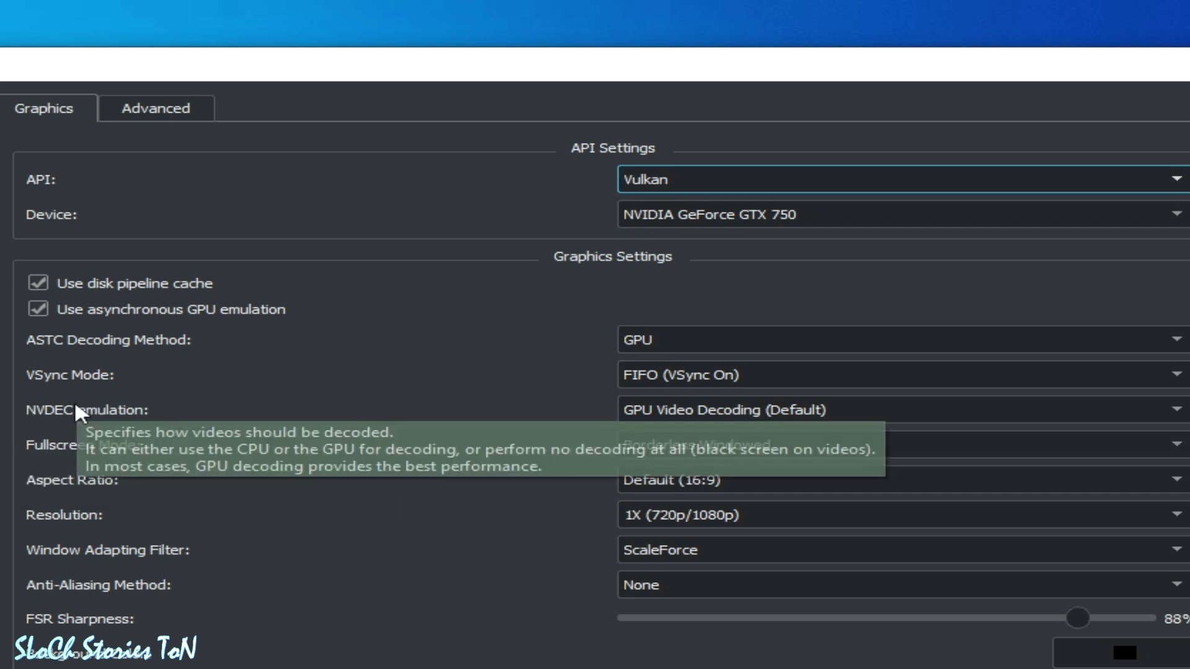
- Try CPU Video Decoding for NVDEC emulation and switch it back to GPU Video Decoding (Default)
{"action": "left_click", "coordinate": [680, 406]}
{"action": "left_click", "coordinate": [670, 445]}
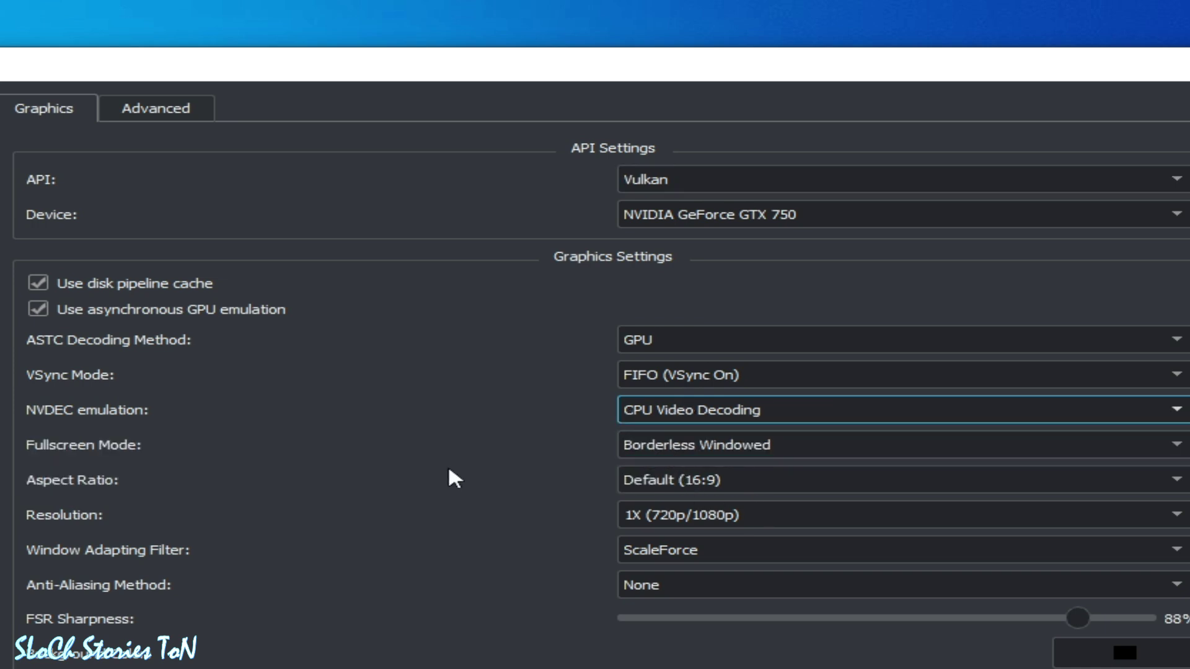
{"action": "left_click", "coordinate": [663, 406]}
{"action": "left_click", "coordinate": [655, 459]}
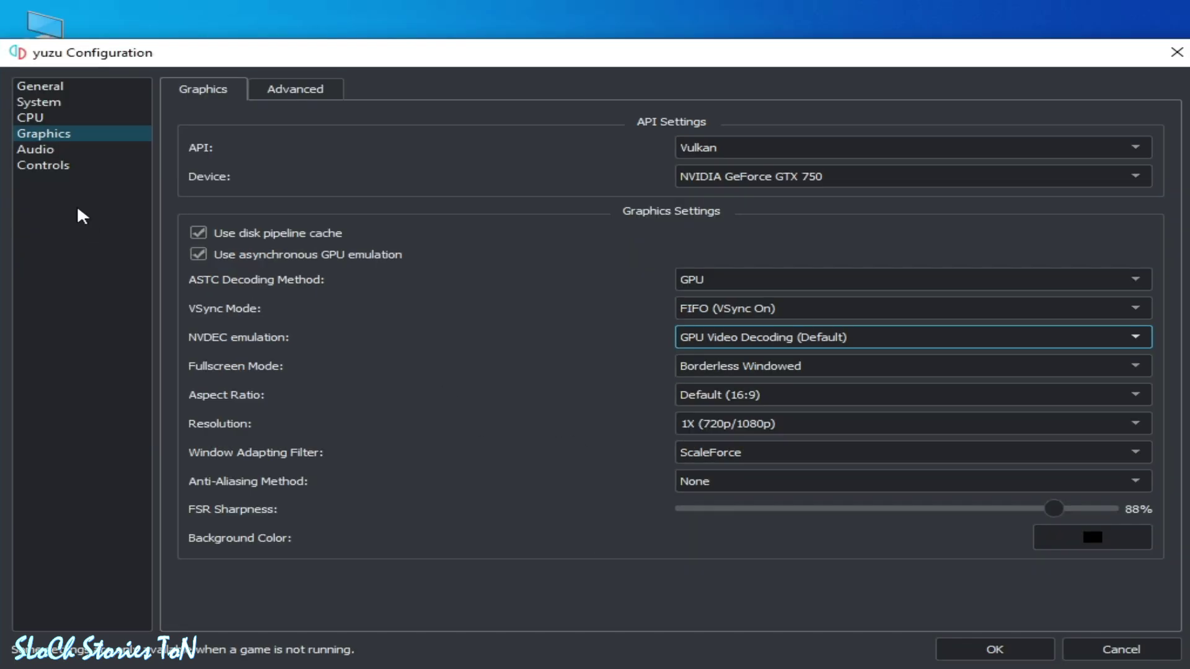
- Try the Docked console mode in the controls settings and switch it back to Handheld
{"action": "left_click", "coordinate": [56, 150]}
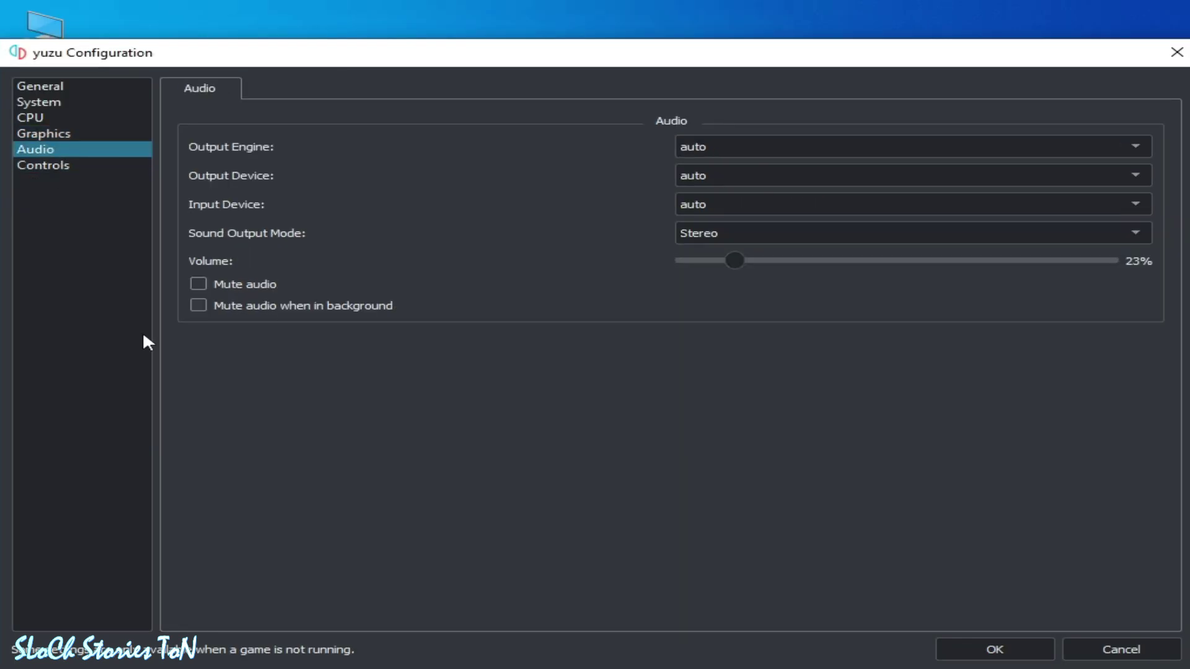
{"action": "left_click", "coordinate": [58, 165]}
{"action": "left_click", "coordinate": [214, 597]}
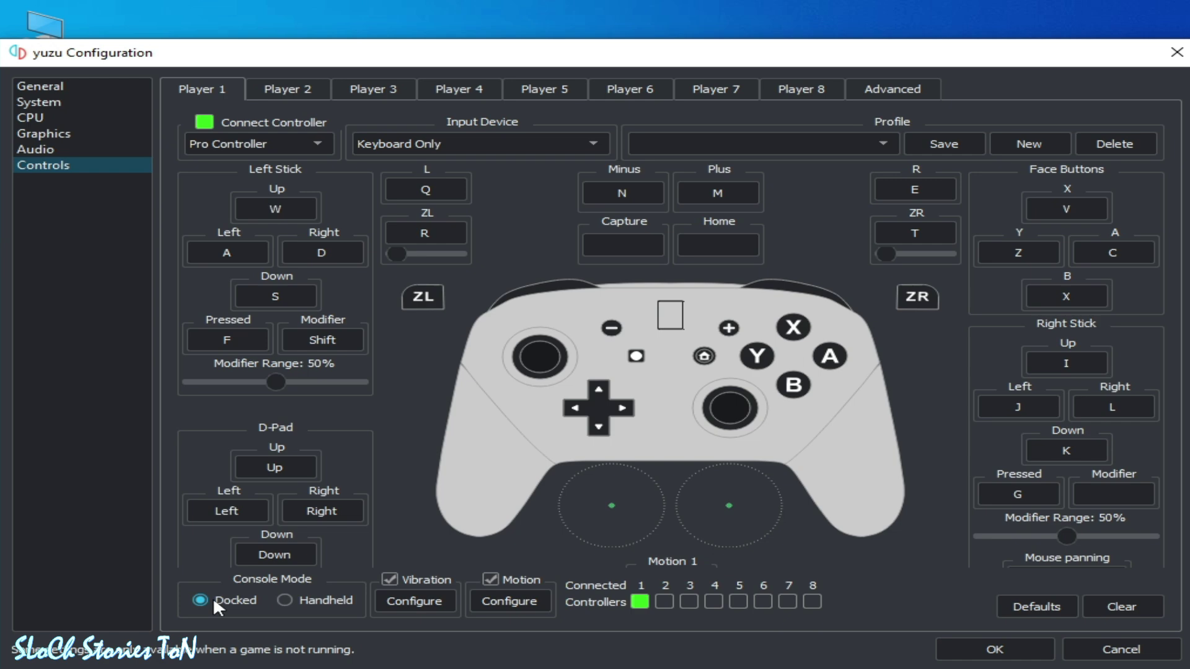
{"action": "left_click", "coordinate": [281, 600]}
- Set the audio output engine to sdl2 and save the configuration
{"action": "left_click", "coordinate": [63, 148]}
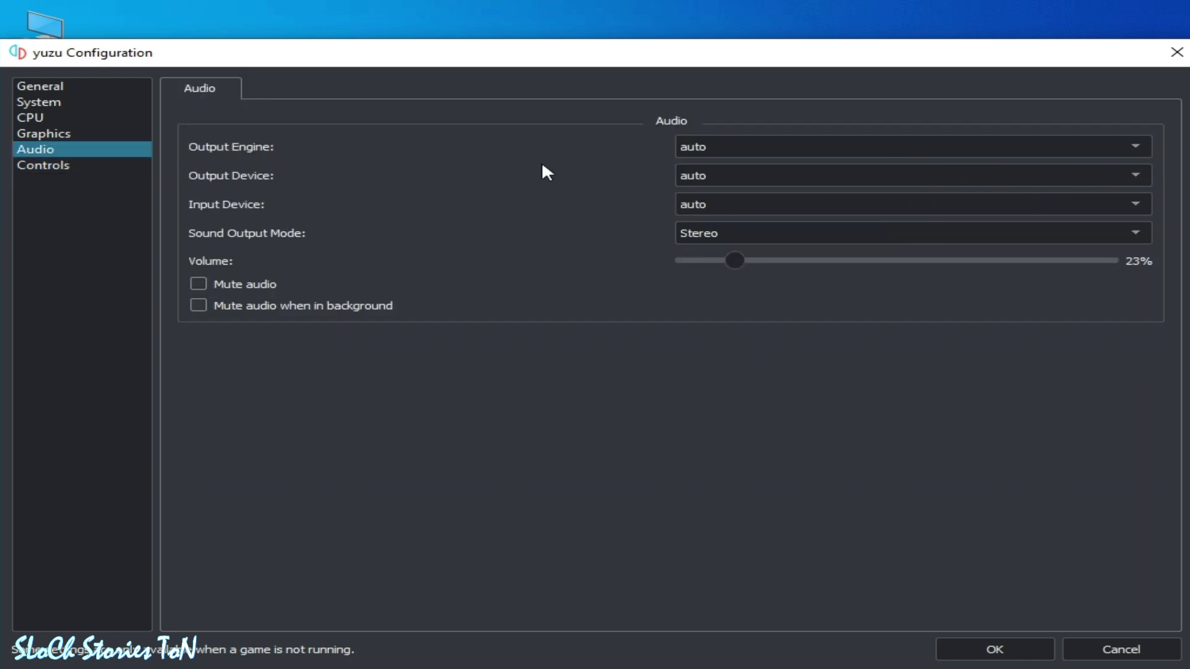
{"action": "left_click", "coordinate": [762, 146]}
{"action": "left_click", "coordinate": [703, 187]}
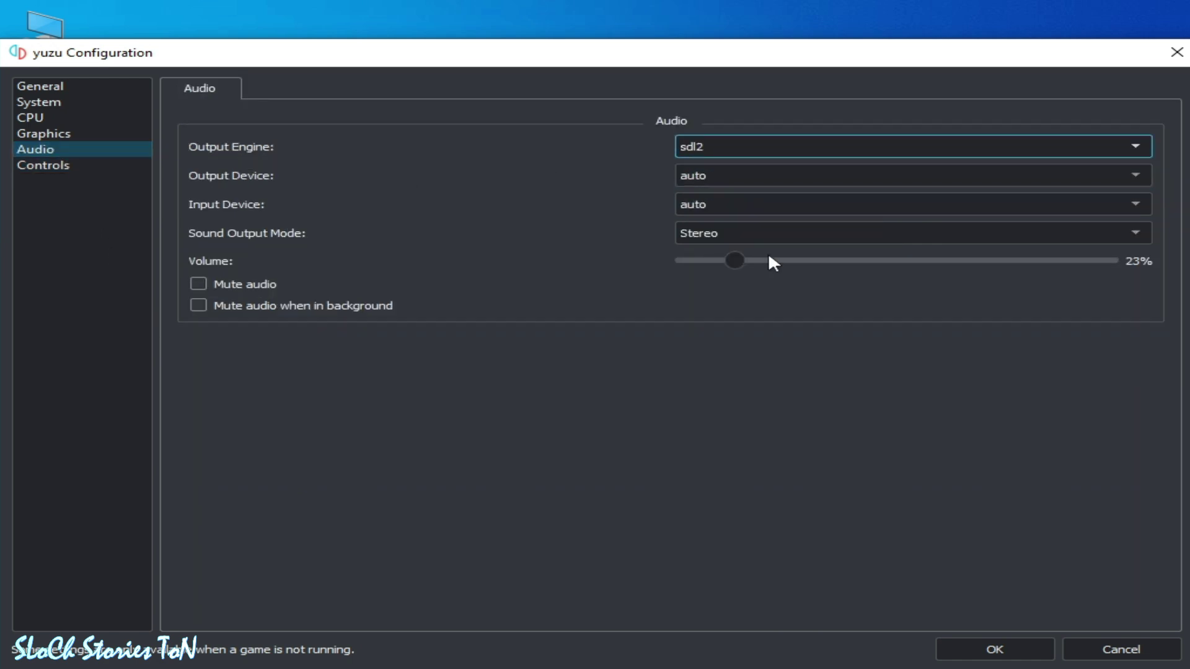
{"action": "left_click", "coordinate": [1020, 651]}
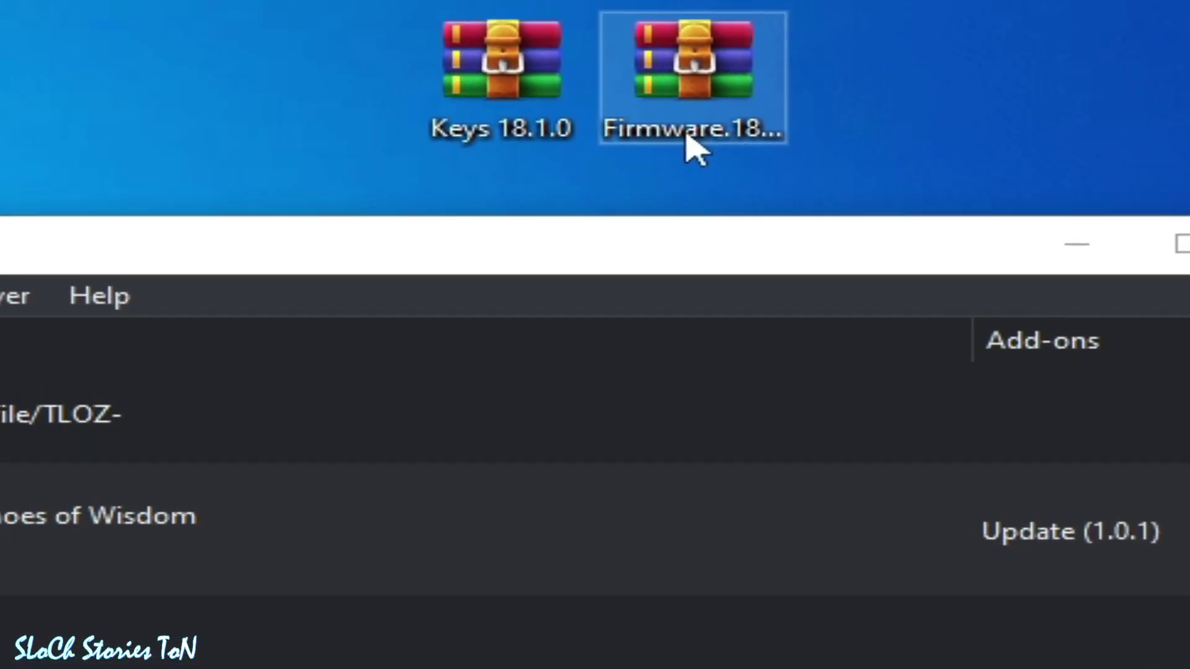
- Open the keys folder inside the yuzu data folder
{"action": "left_click", "coordinate": [723, 103]}
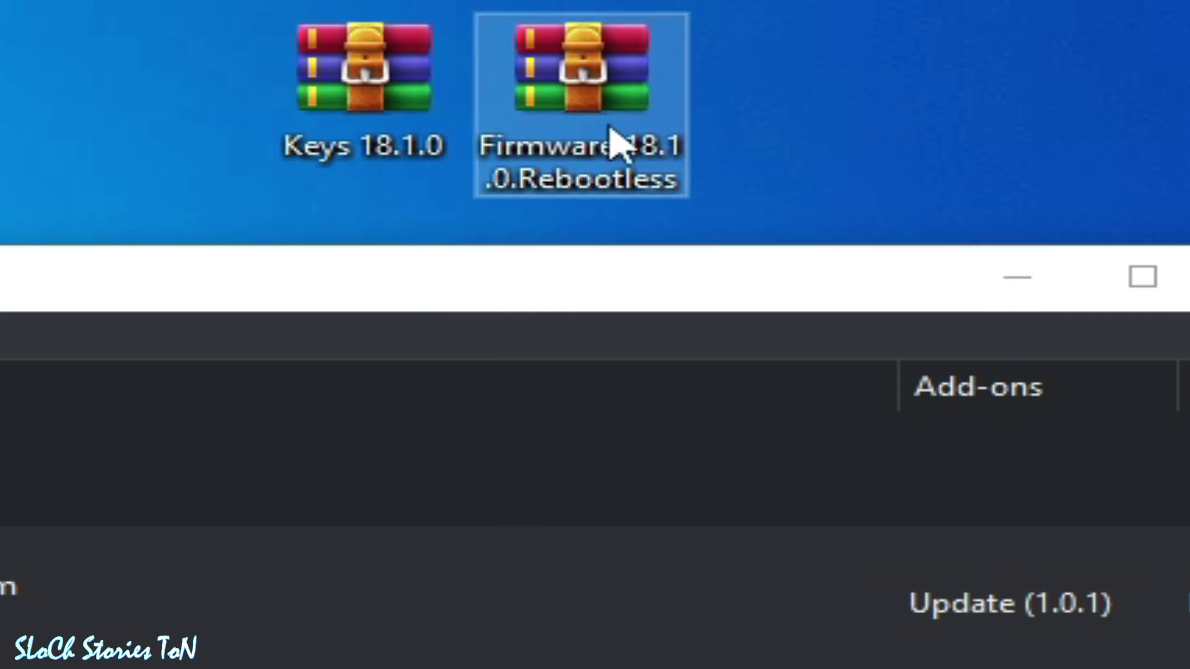
{"action": "mouse_move", "coordinate": [592, 163]}
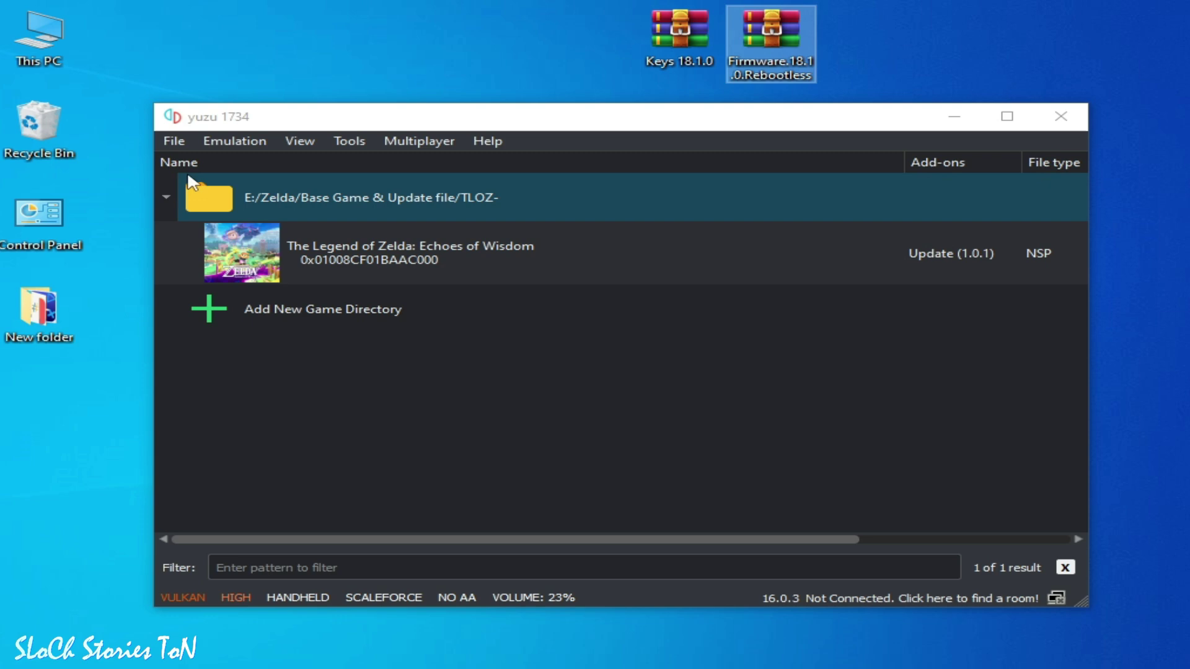
{"action": "left_click", "coordinate": [174, 141]}
{"action": "left_click", "coordinate": [262, 308]}
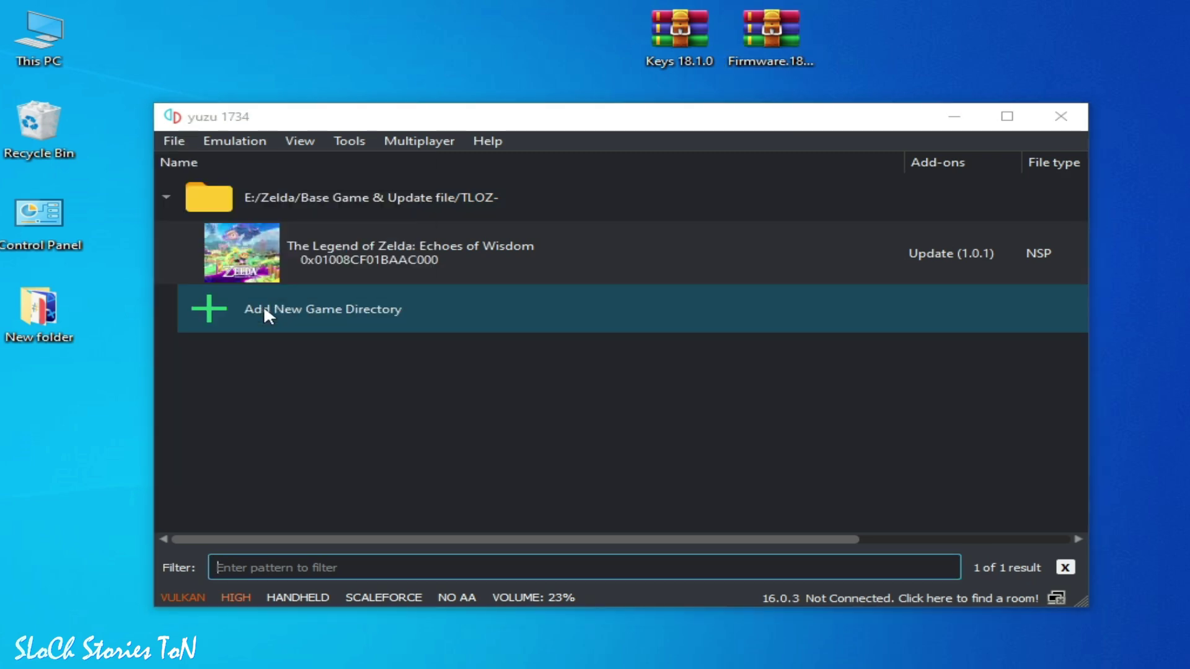
{"action": "double_click", "coordinate": [336, 291]}
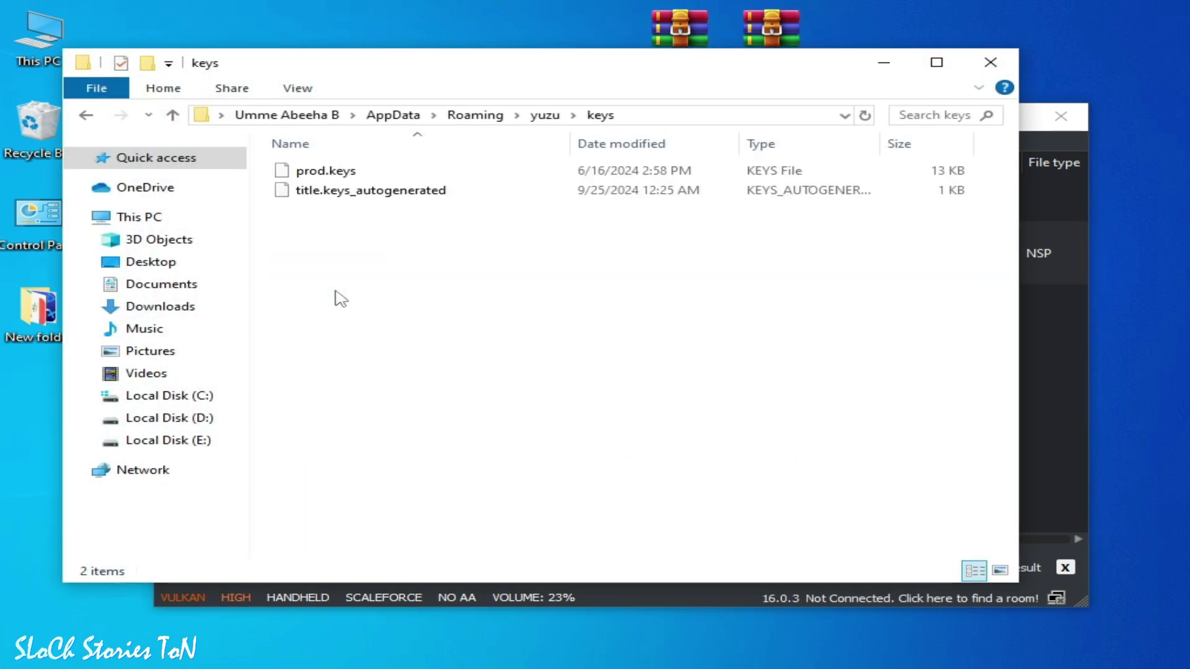
- Delete the existing prod.keys and title.keys_autogenerated files from the keys folder
{"action": "left_click", "coordinate": [331, 171]}
{"action": "right_click", "coordinate": [331, 172]}
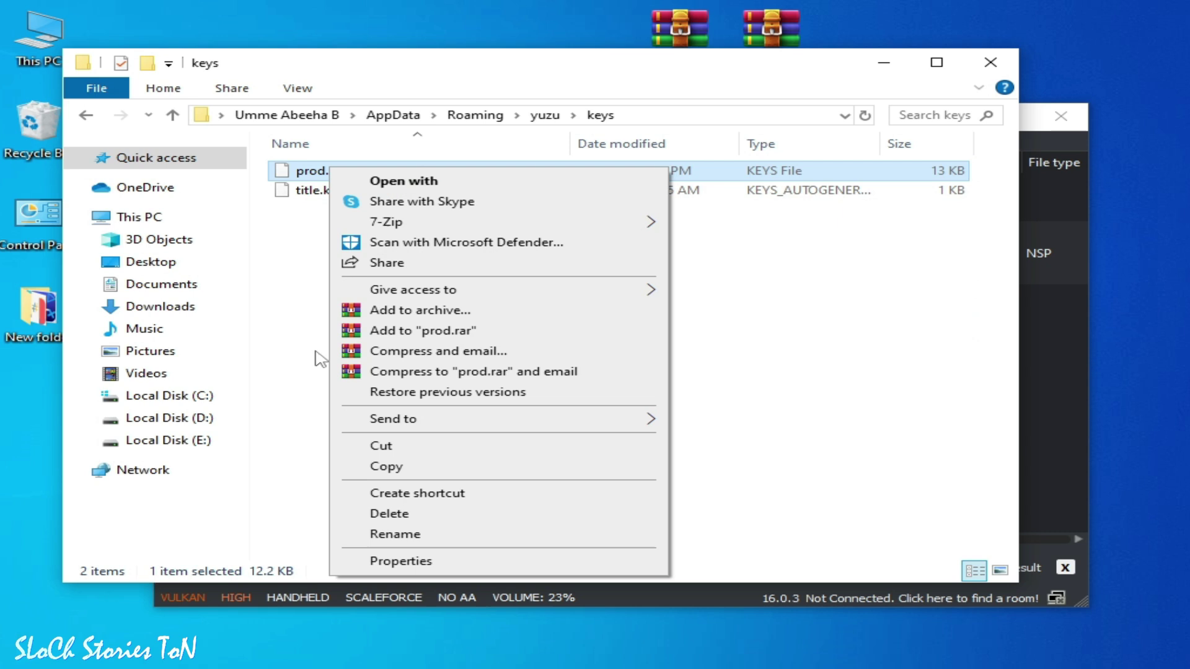
{"action": "left_click", "coordinate": [372, 511]}
{"action": "left_click", "coordinate": [319, 177]}
{"action": "right_click", "coordinate": [319, 175]}
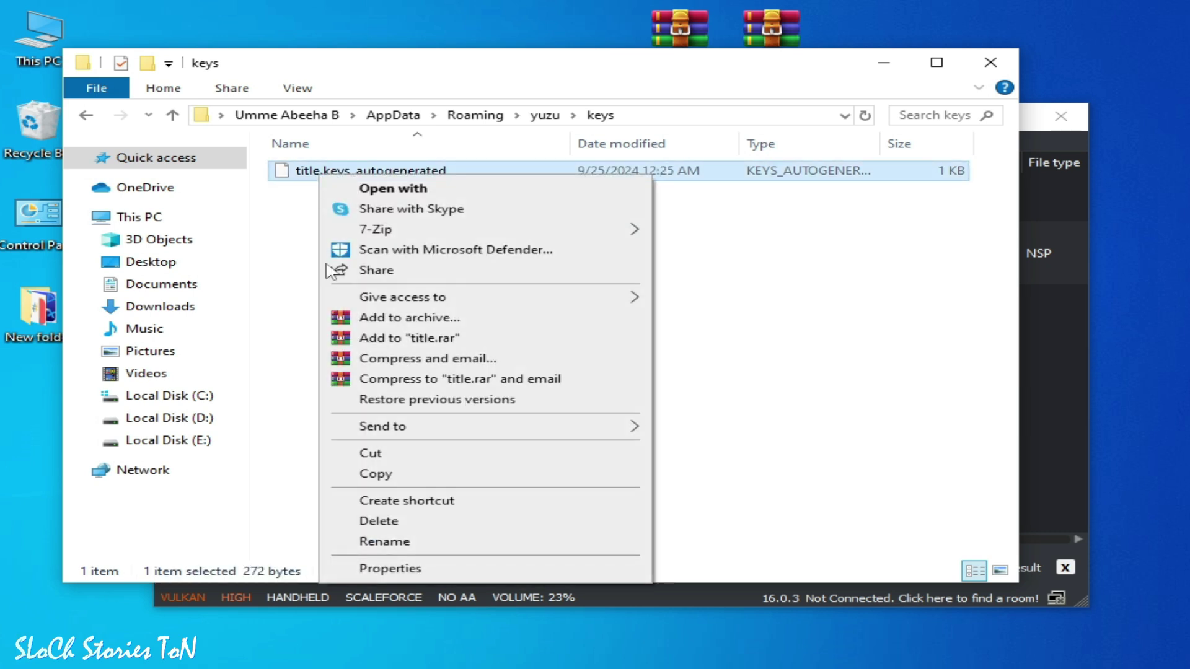
{"action": "left_click", "coordinate": [378, 519]}
- Move the Keys 18.1.0 archive from the desktop into the keys folder and extract it there
{"action": "left_click_drag", "start_coordinate": [680, 28], "coordinate": [378, 363]}
{"action": "right_click", "coordinate": [340, 177]}
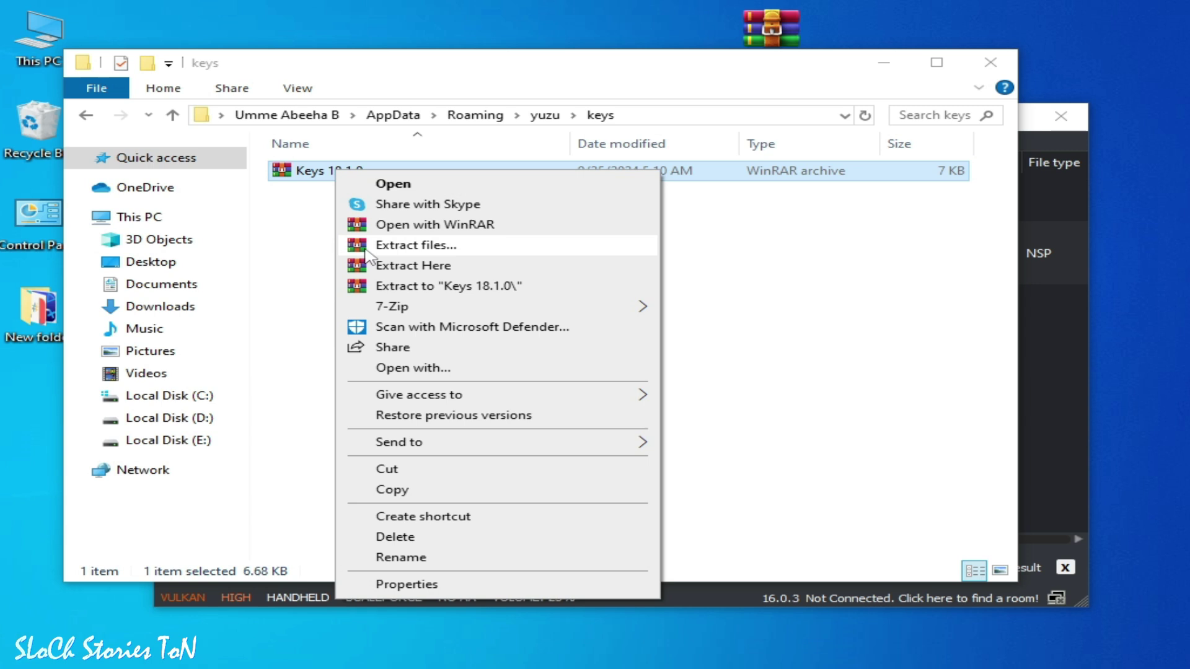
{"action": "left_click", "coordinate": [379, 266]}
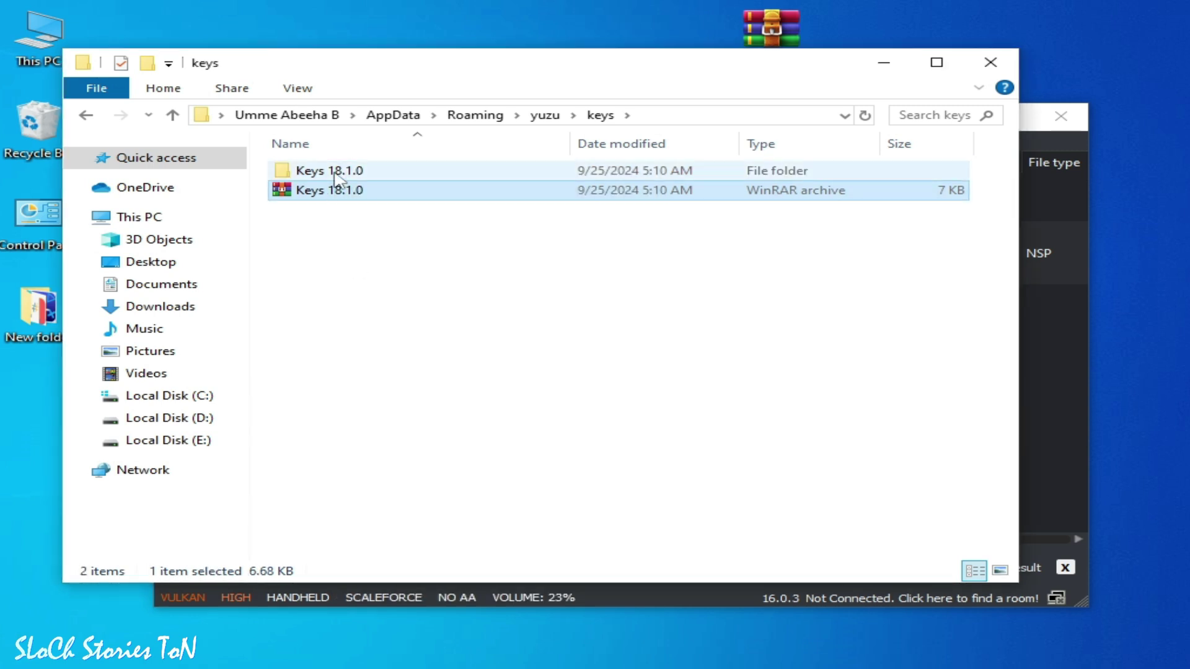
- Move prod.keys and title.keys from the extracted Keys 18.1.0 folder up into the keys folder
{"action": "double_click", "coordinate": [338, 172]}
{"action": "left_click_drag", "start_coordinate": [296, 235], "coordinate": [329, 174]}
{"action": "right_click", "coordinate": [328, 174]}
{"action": "left_click", "coordinate": [406, 392]}
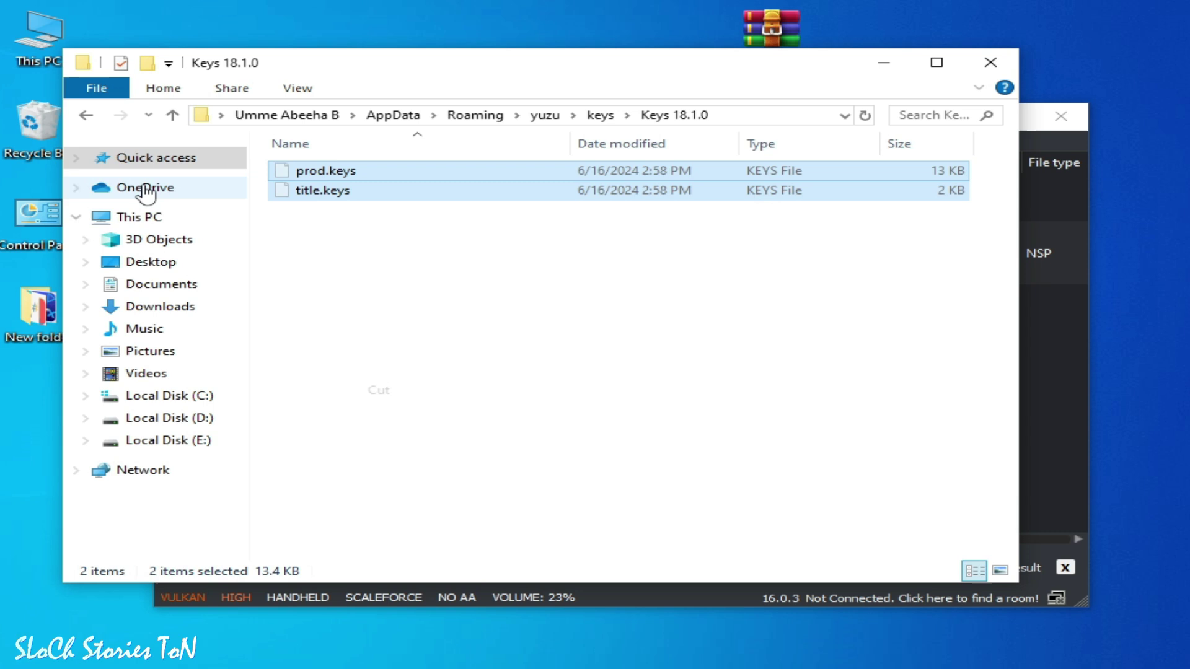
{"action": "left_click", "coordinate": [86, 116]}
{"action": "right_click", "coordinate": [345, 288]}
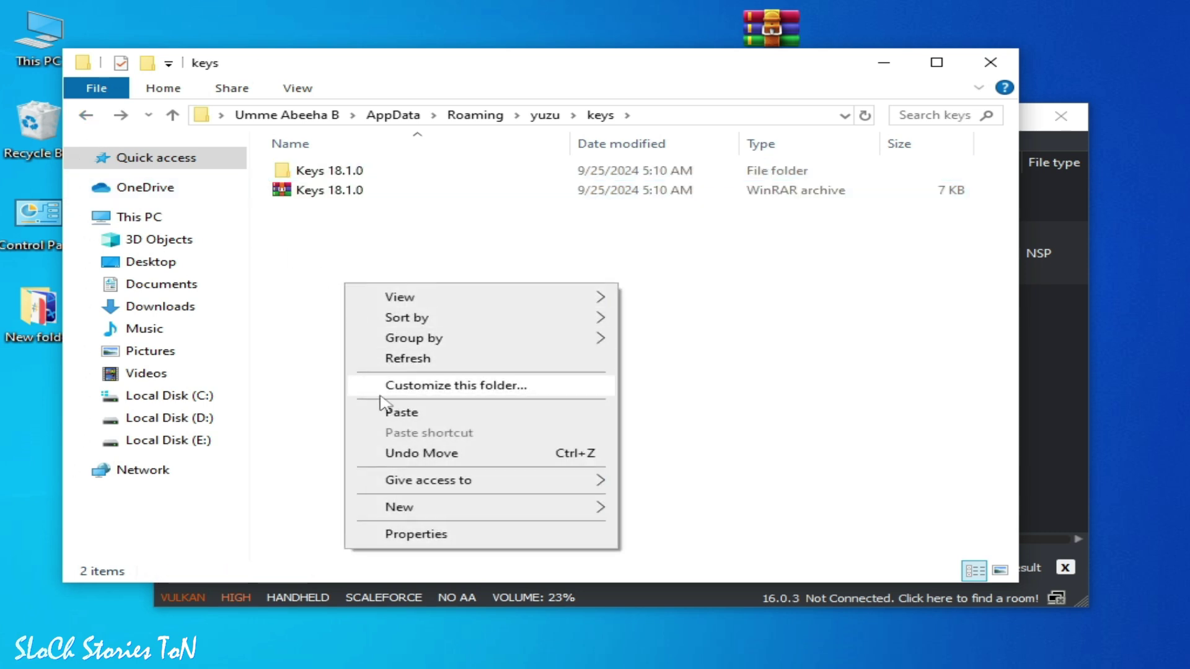
{"action": "left_click", "coordinate": [385, 411]}
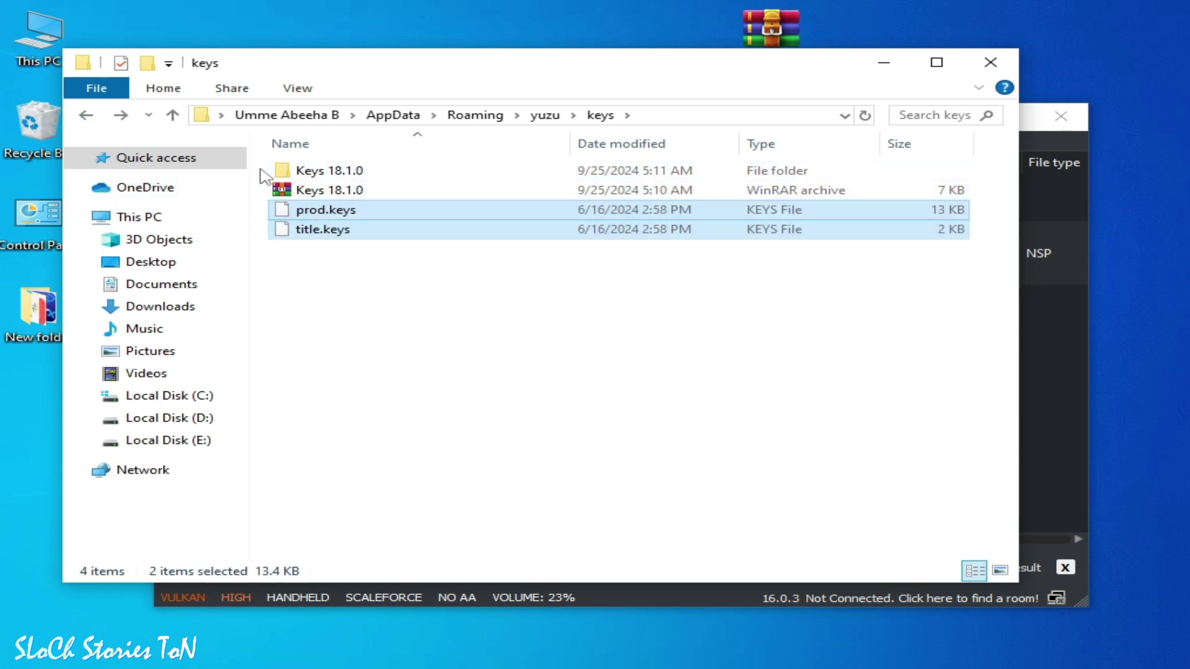
- Delete the extracted Keys 18.1.0 folder, move the archive back to the desktop, and close the keys folder window
{"action": "right_click", "coordinate": [302, 170]}
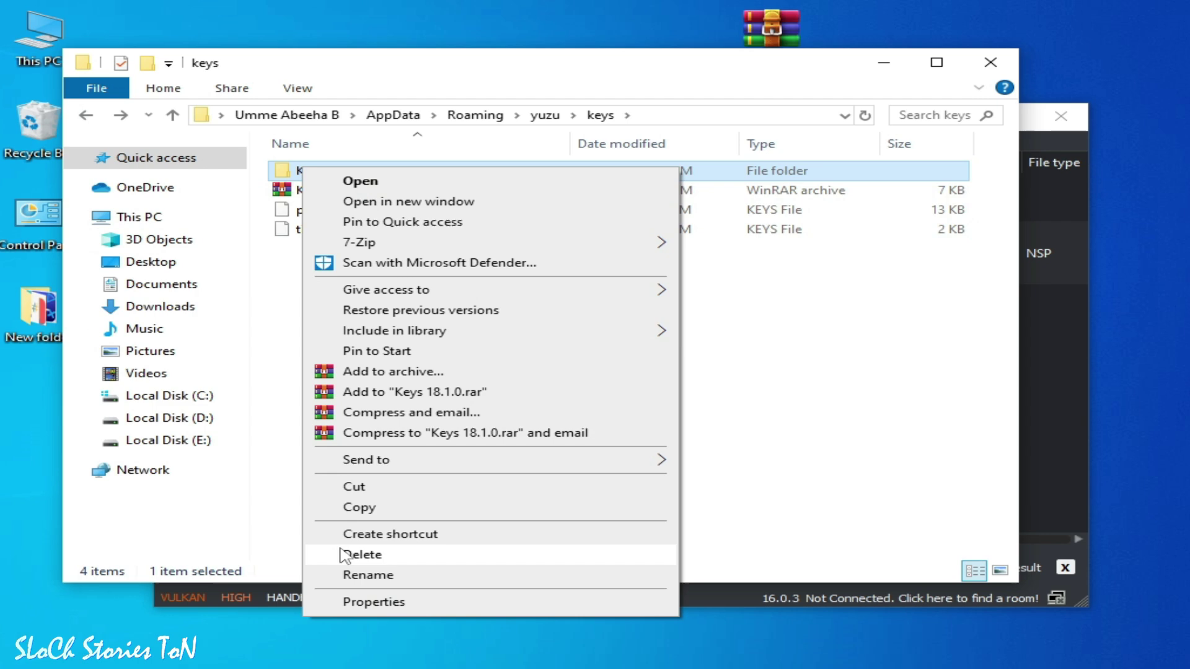
{"action": "left_click", "coordinate": [362, 555]}
{"action": "left_click", "coordinate": [336, 177]}
{"action": "left_click_drag", "start_coordinate": [337, 175], "coordinate": [544, 49]}
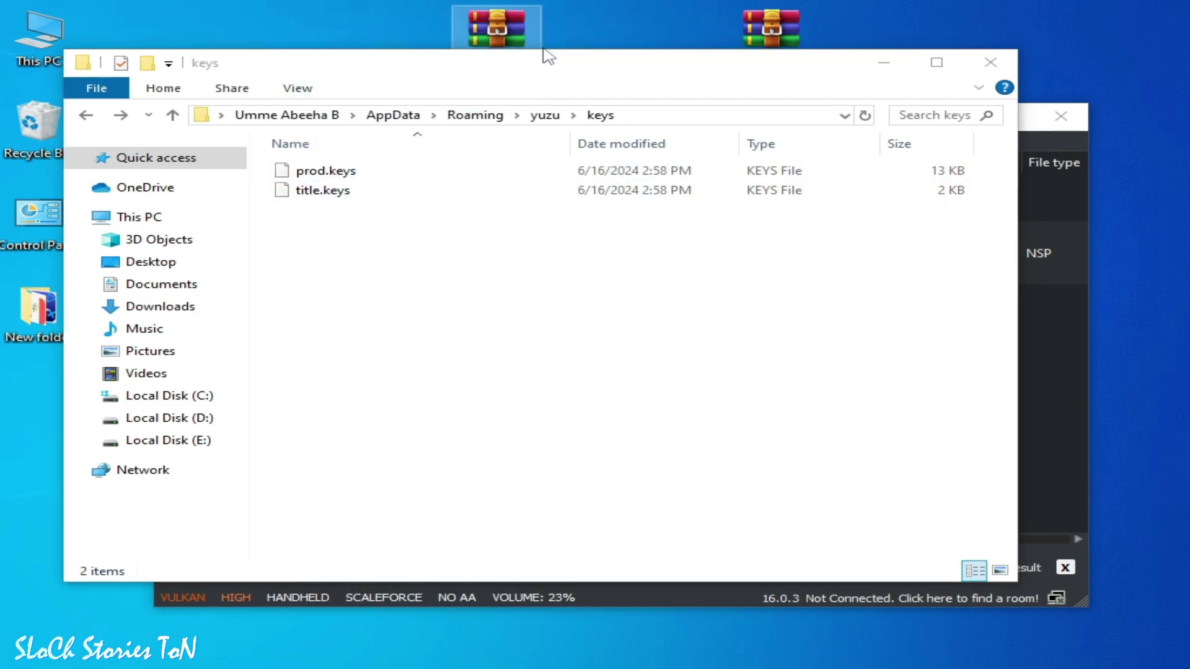
{"action": "left_click", "coordinate": [972, 69]}
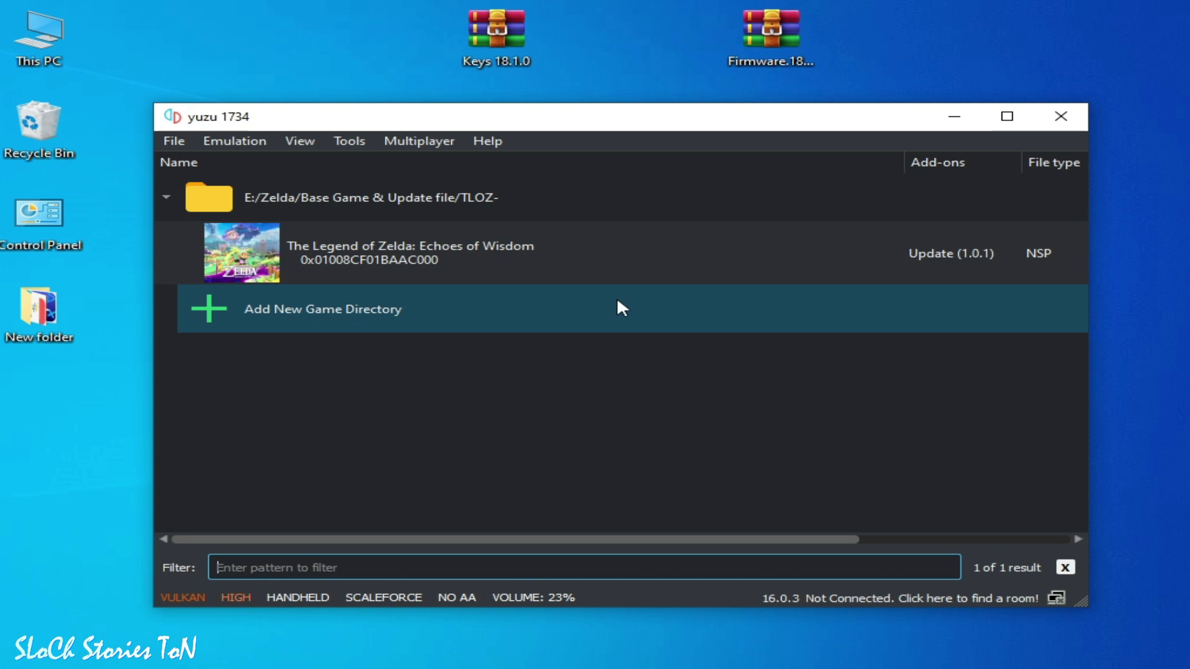
- Close yuzu and relaunch it from its desktop shortcut
{"action": "left_click", "coordinate": [1058, 114]}
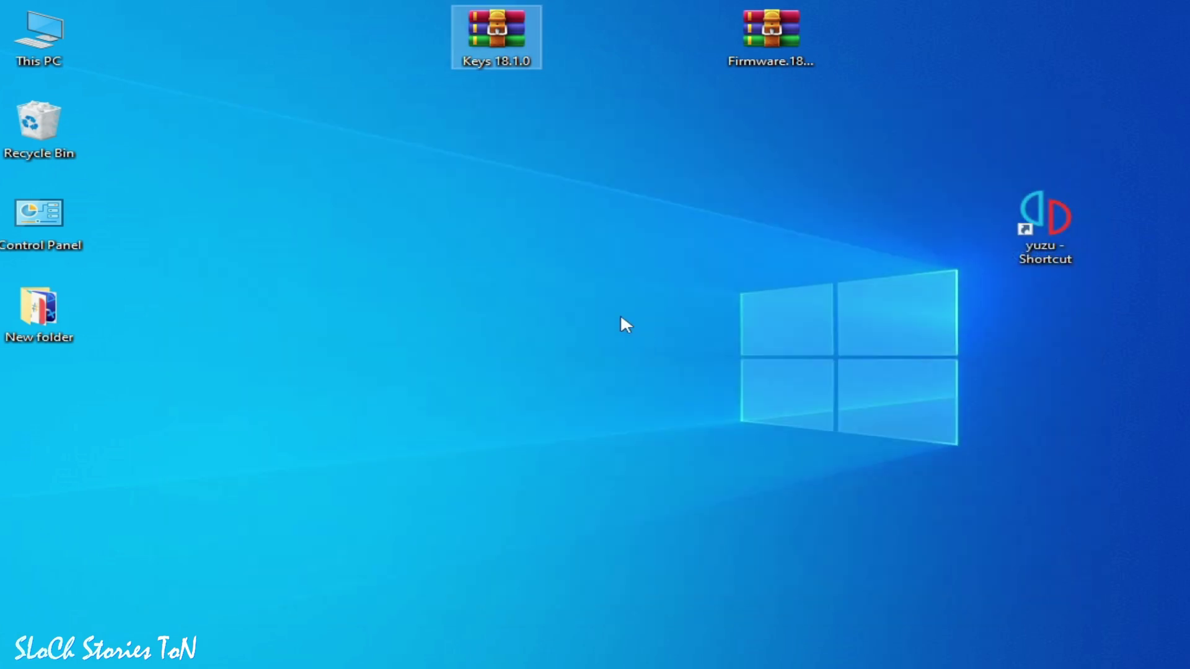
{"action": "left_click", "coordinate": [1048, 228]}
{"action": "right_click", "coordinate": [1047, 228]}
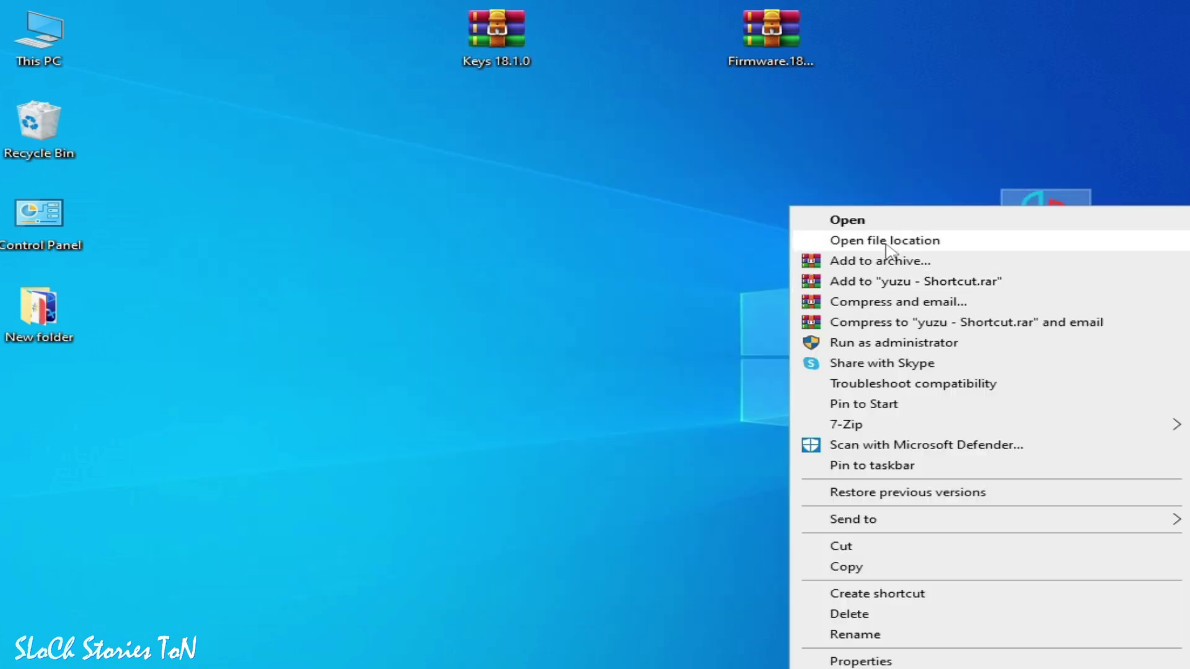
{"action": "left_click", "coordinate": [859, 222]}
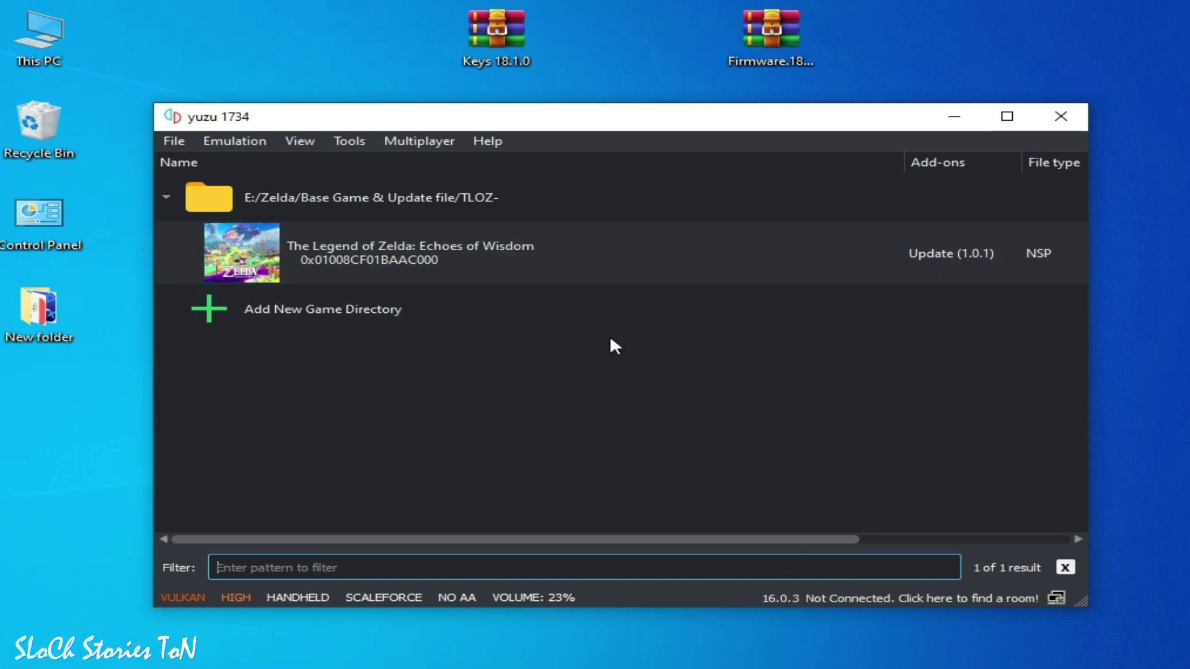
- Extract the Firmware.18.1.0.Rebootless archive into its own desktop folder and check the extracted NCA files
{"action": "left_click", "coordinate": [755, 39]}
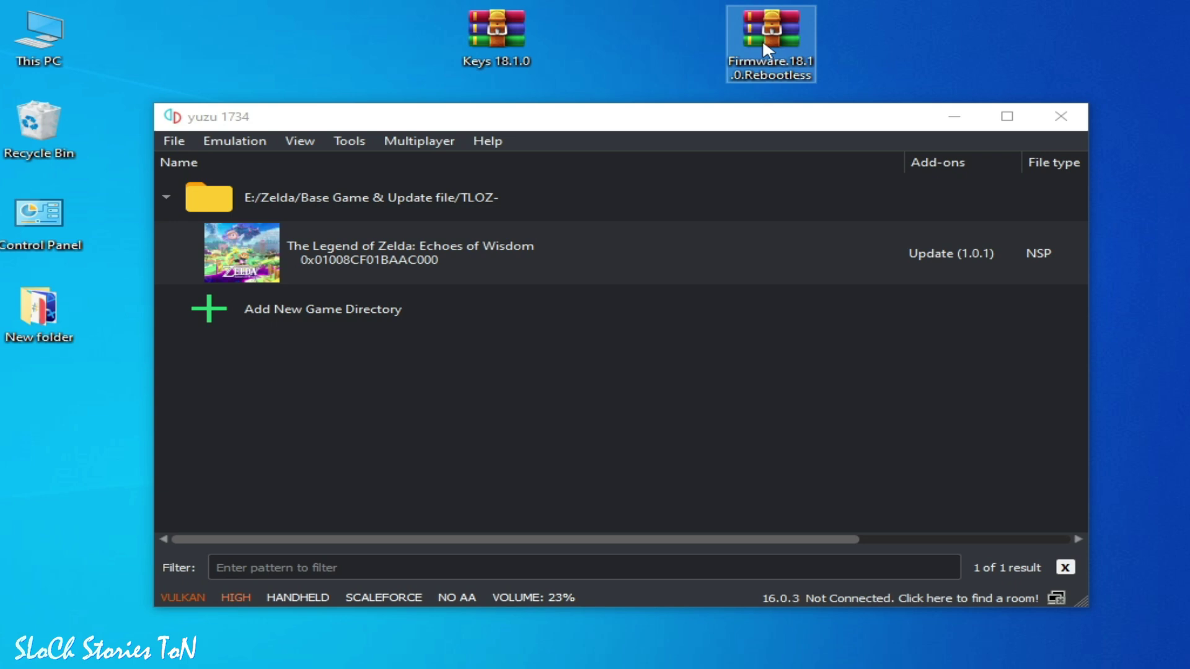
{"action": "right_click", "coordinate": [763, 42]}
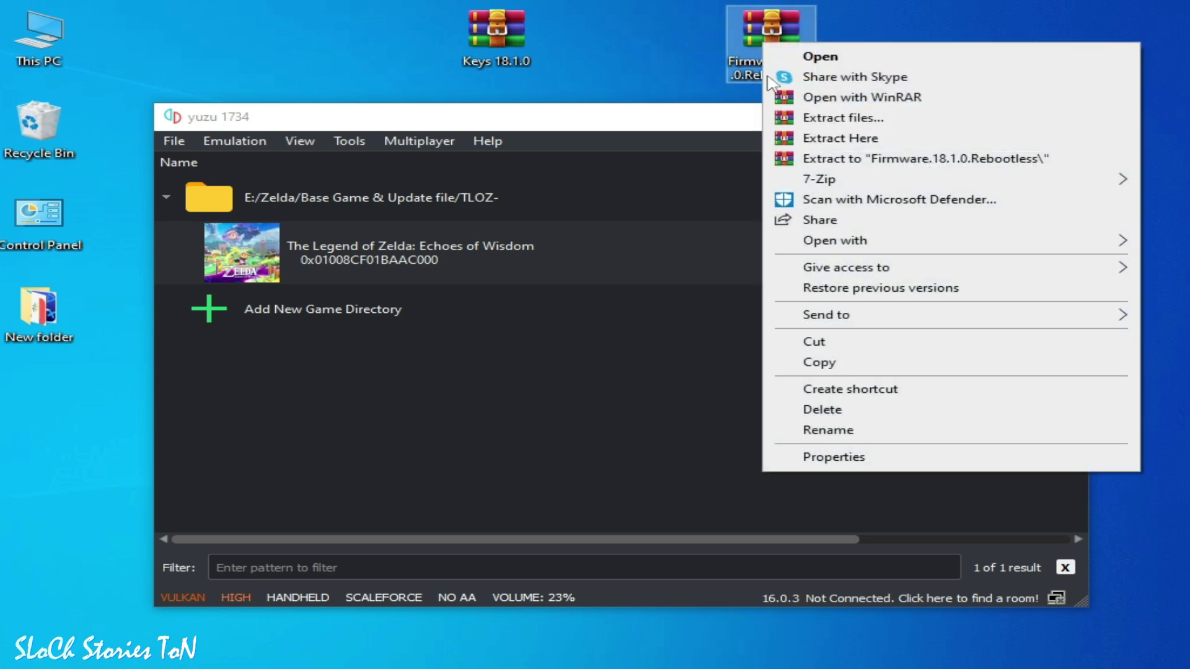
{"action": "left_click", "coordinate": [806, 160]}
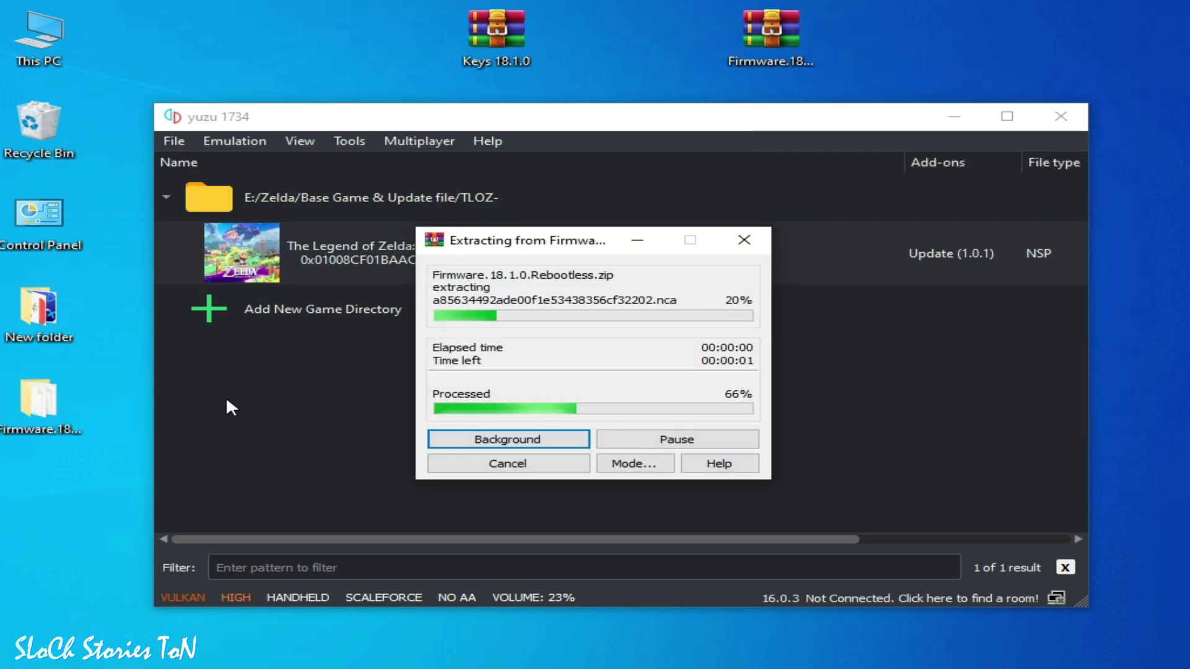
{"action": "double_click", "coordinate": [55, 416]}
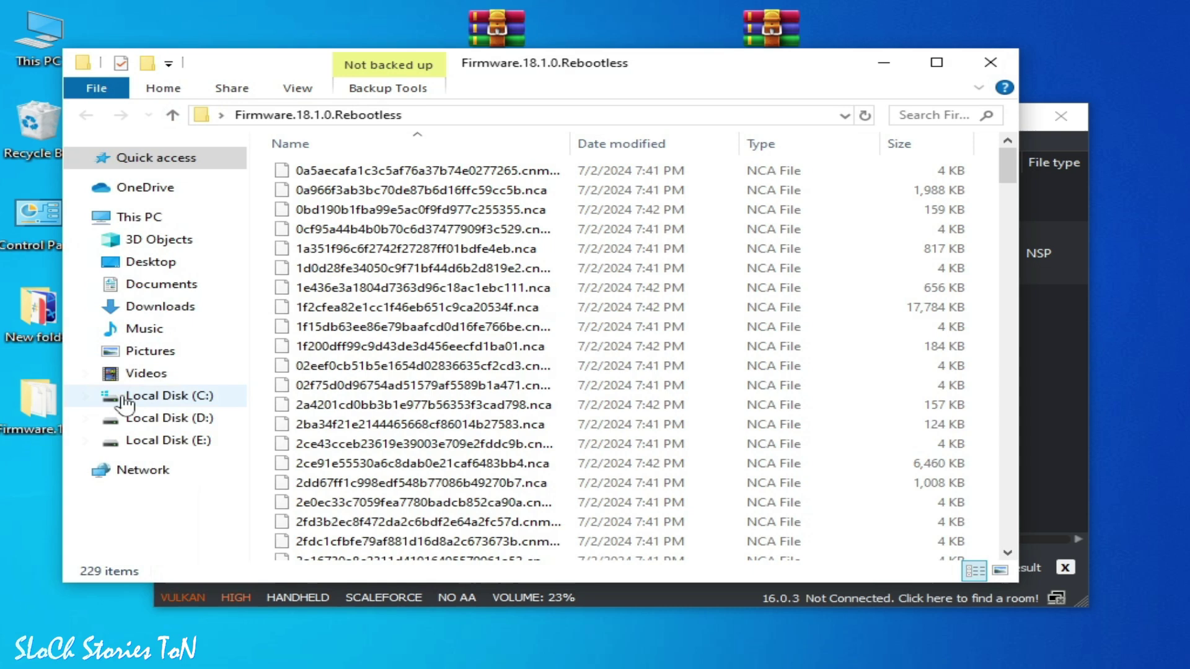
{"action": "left_click", "coordinate": [991, 62]}
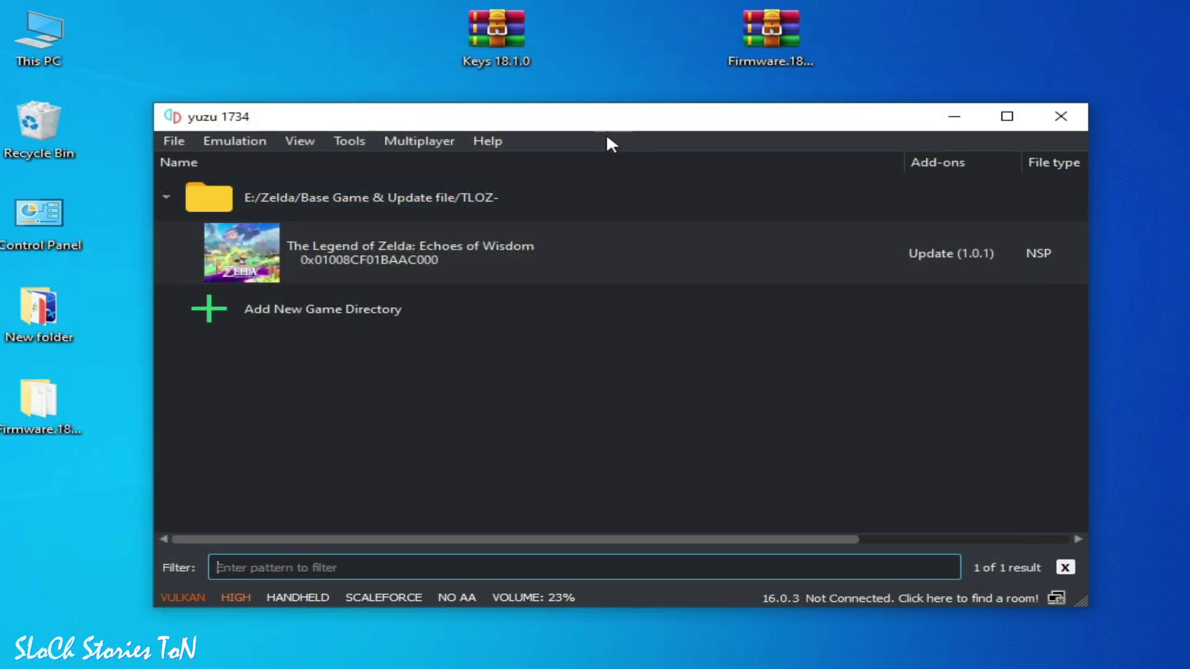
- Install the firmware in yuzu using the extracted Firmware.18.1.0.Rebootless folder on the desktop as the source
{"action": "left_click", "coordinate": [350, 141]}
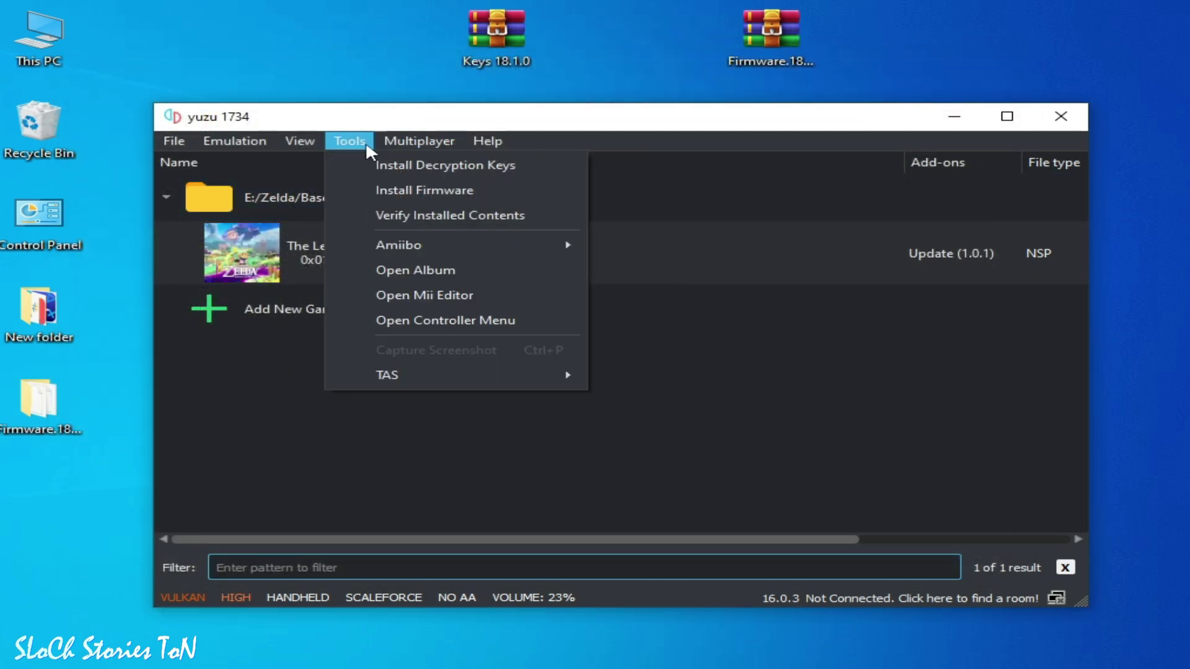
{"action": "left_click", "coordinate": [431, 189]}
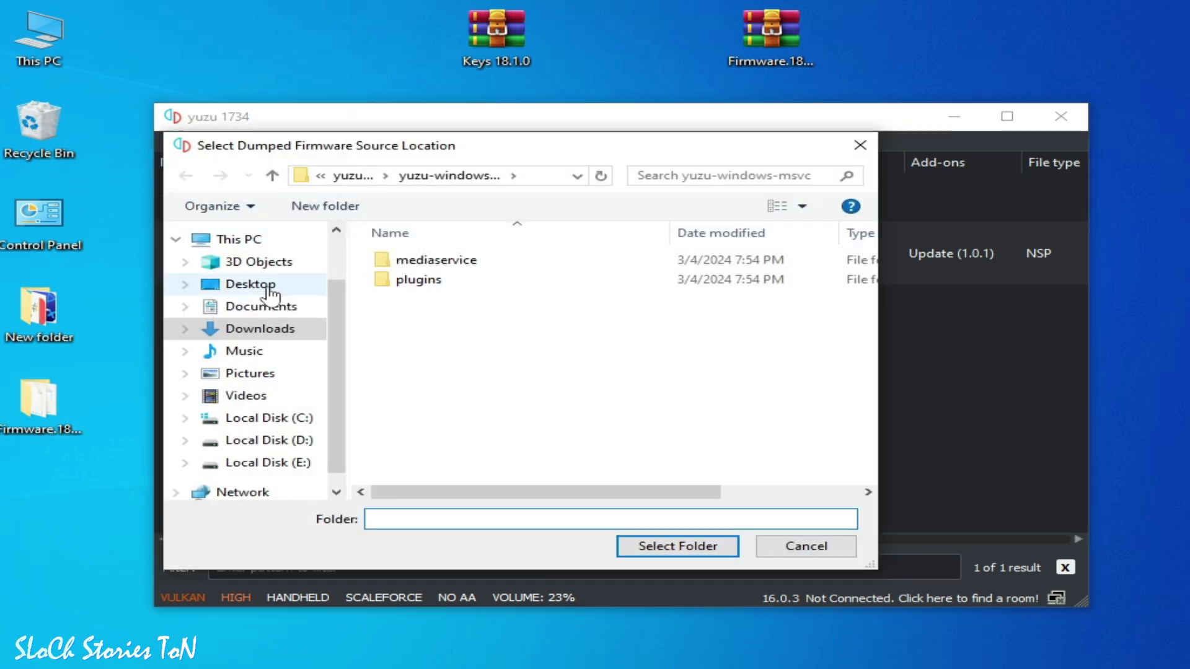
{"action": "left_click", "coordinate": [260, 285]}
{"action": "double_click", "coordinate": [446, 287]}
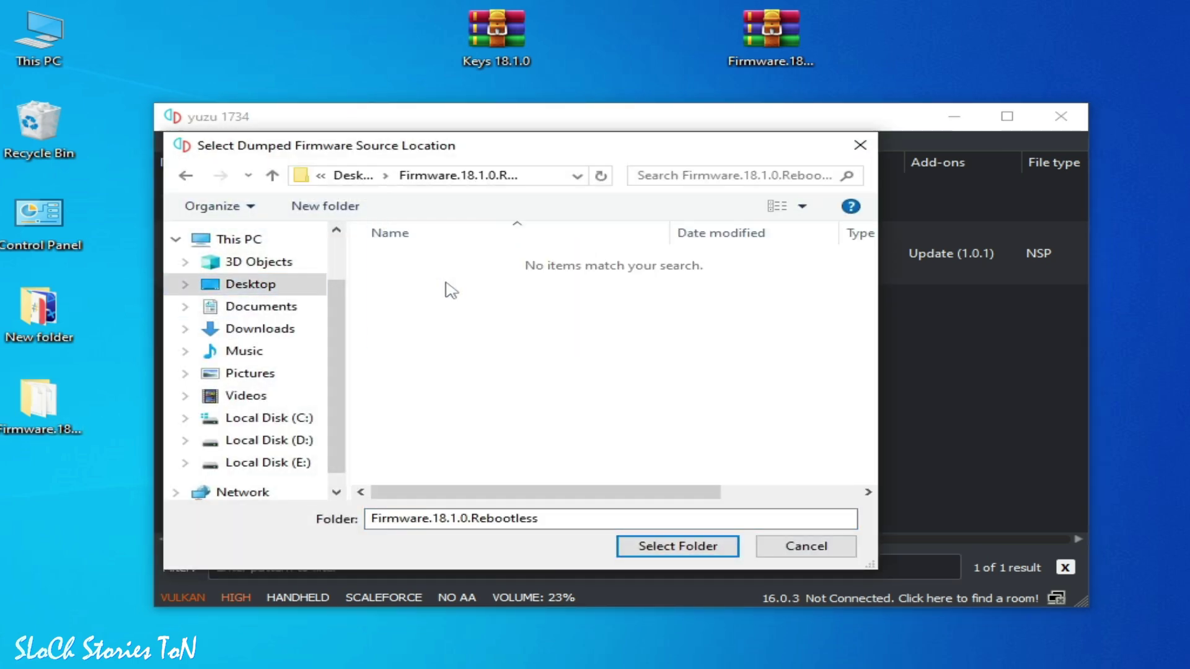
{"action": "left_click", "coordinate": [663, 548]}
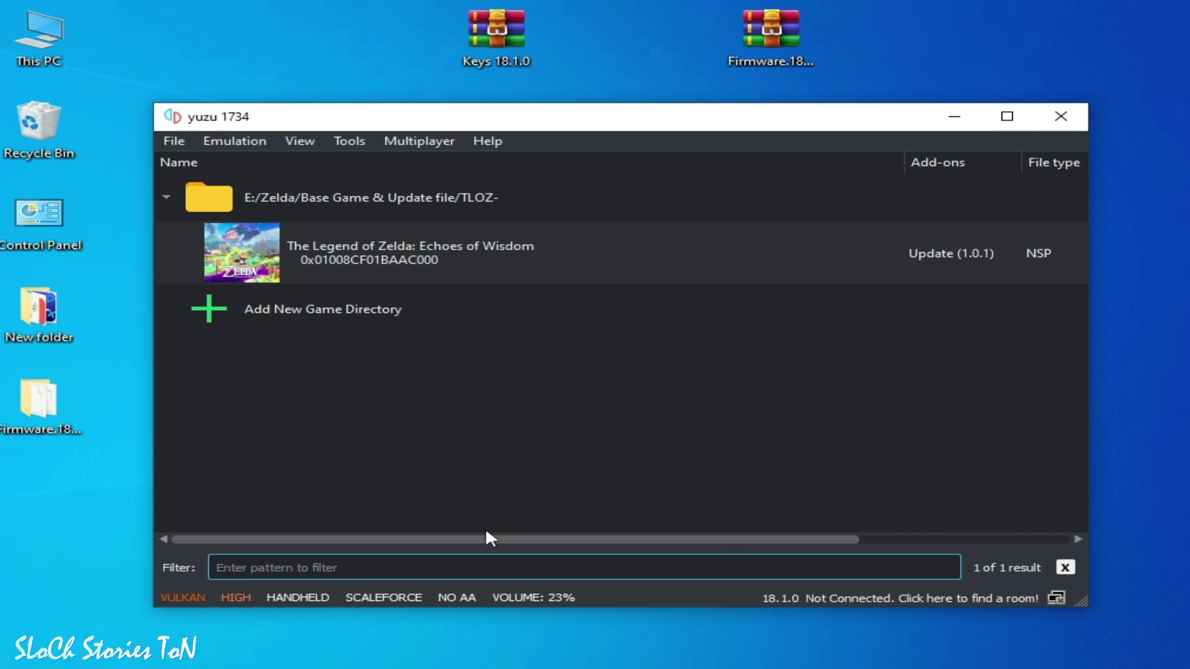
- Remove the installed update from The Legend of Zelda: Echoes of Wisdom in the game list
{"action": "left_click_drag", "start_coordinate": [491, 534], "coordinate": [746, 531]}
{"action": "left_click_drag", "start_coordinate": [834, 537], "coordinate": [475, 523]}
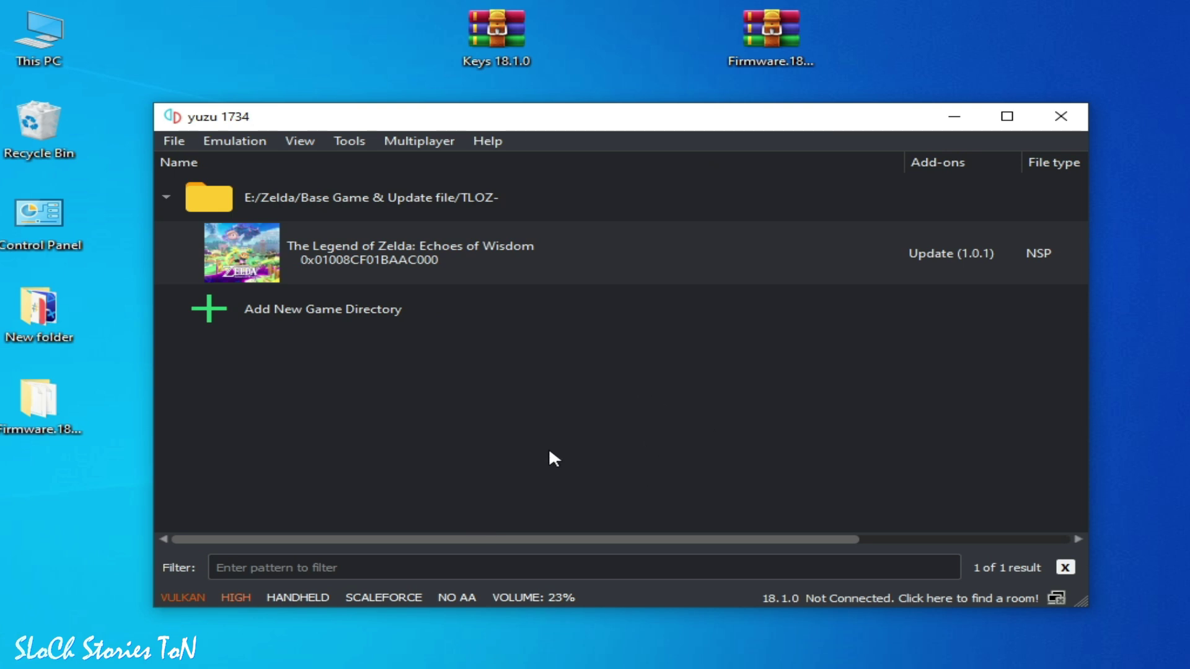
{"action": "left_click_drag", "start_coordinate": [476, 537], "coordinate": [721, 533]}
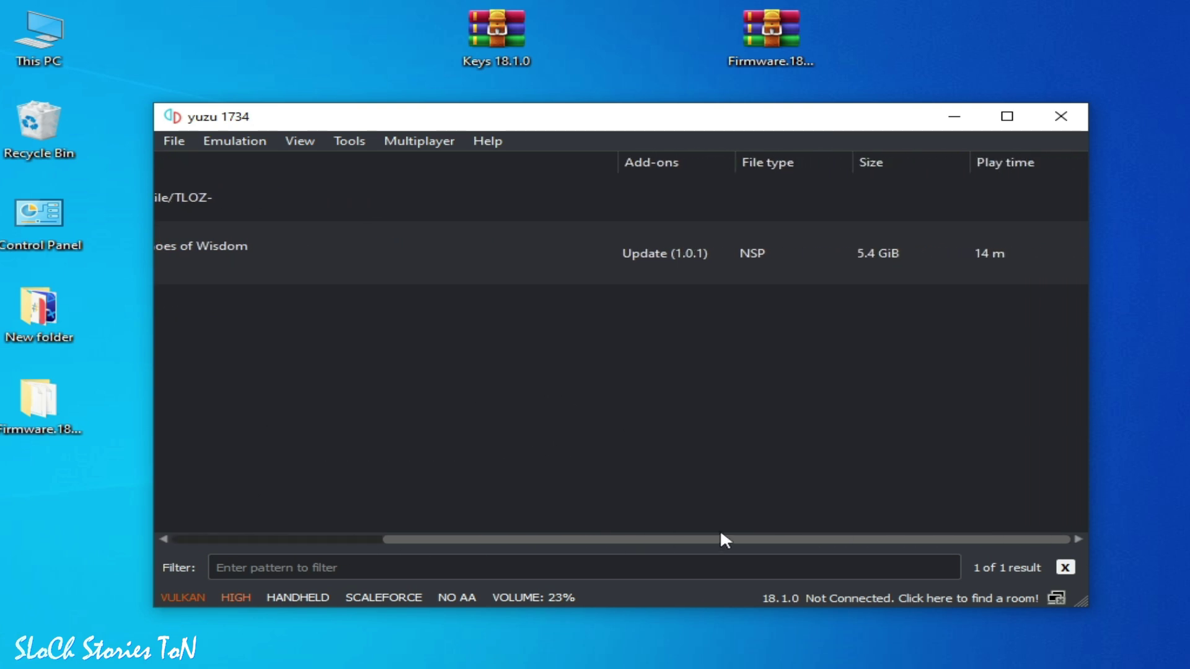
{"action": "left_click", "coordinate": [664, 267]}
{"action": "left_click_drag", "start_coordinate": [629, 536], "coordinate": [425, 535]}
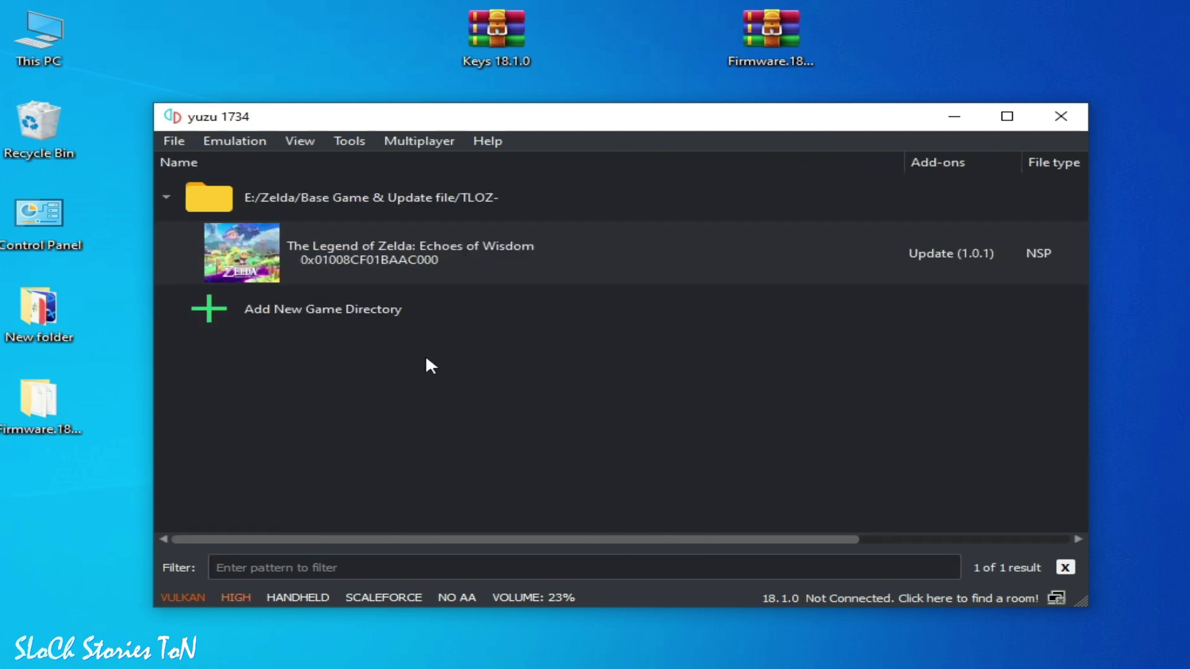
{"action": "right_click", "coordinate": [472, 258]}
{"action": "mouse_move", "coordinate": [718, 440]}
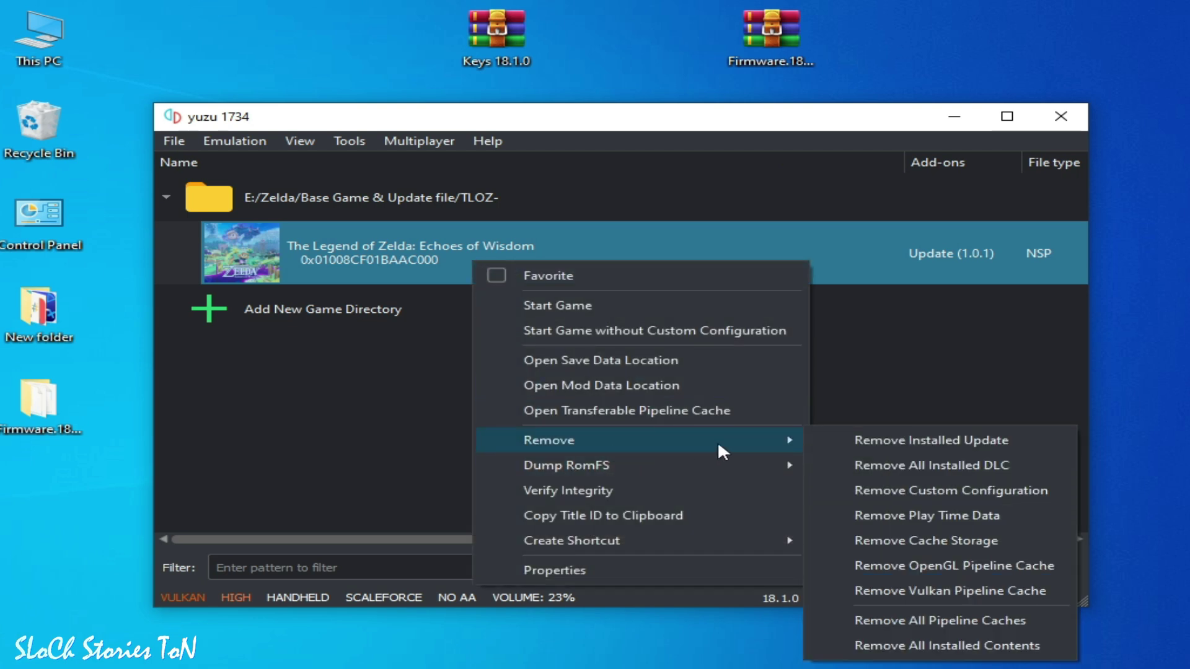
{"action": "left_click", "coordinate": [928, 439]}
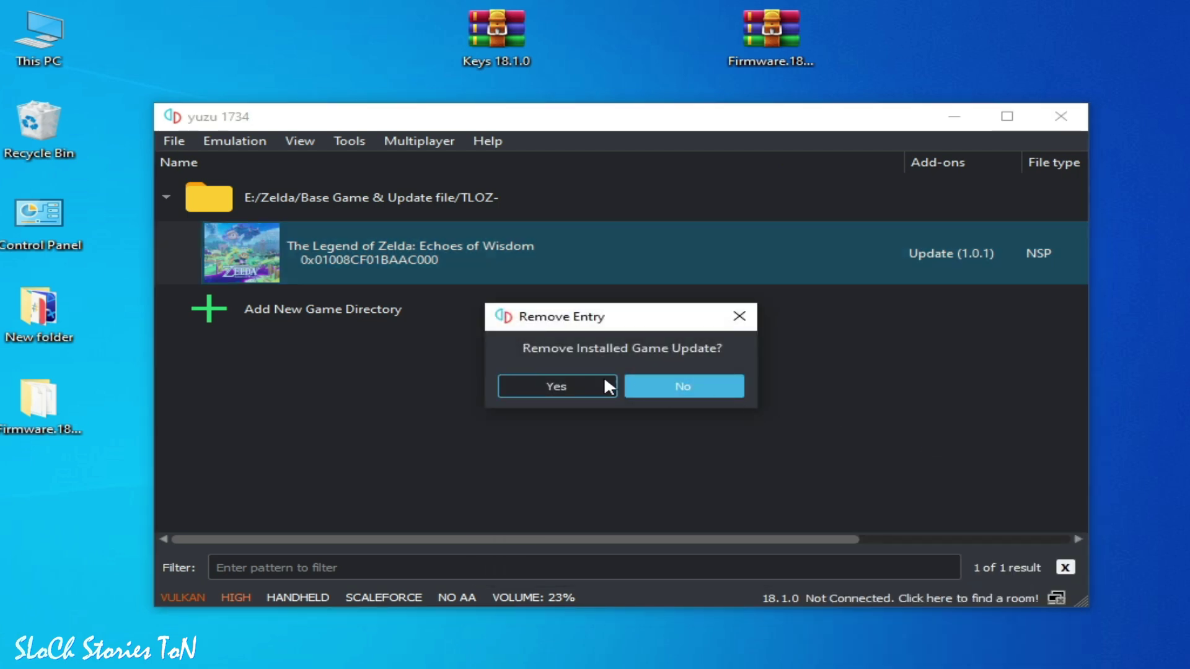
{"action": "left_click", "coordinate": [580, 382]}
{"action": "left_click", "coordinate": [697, 397]}
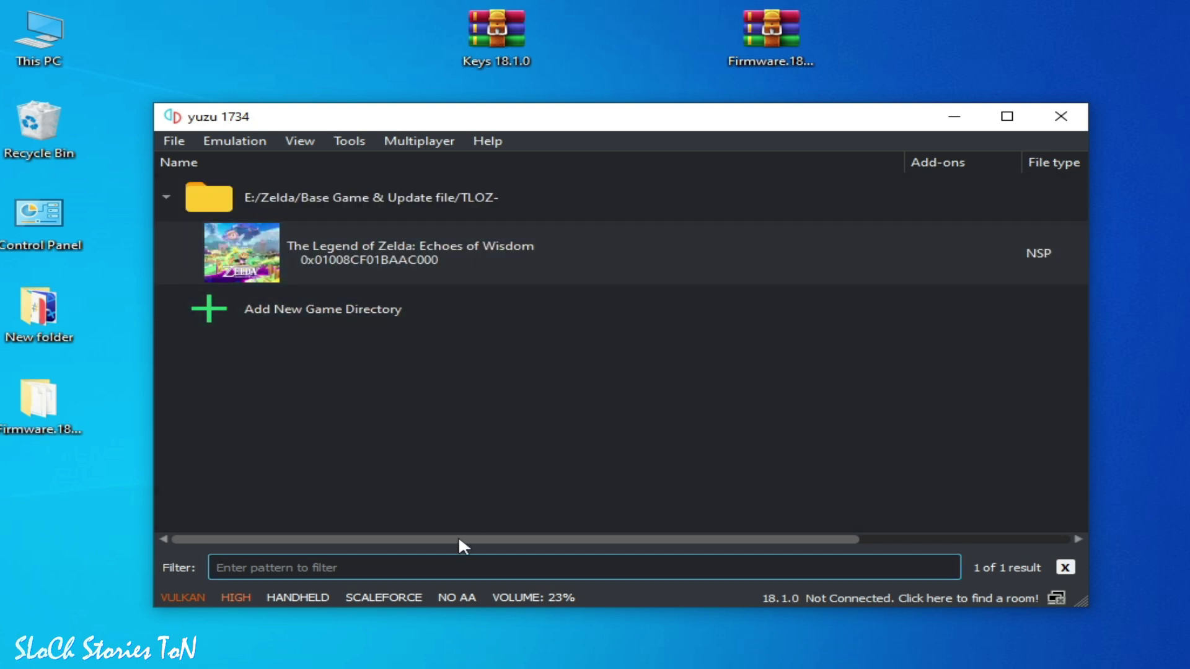
- Check the game's Add-ons entry and launch The Legend of Zelda: Echoes of Wisdom
{"action": "left_click_drag", "start_coordinate": [462, 538], "coordinate": [414, 508]}
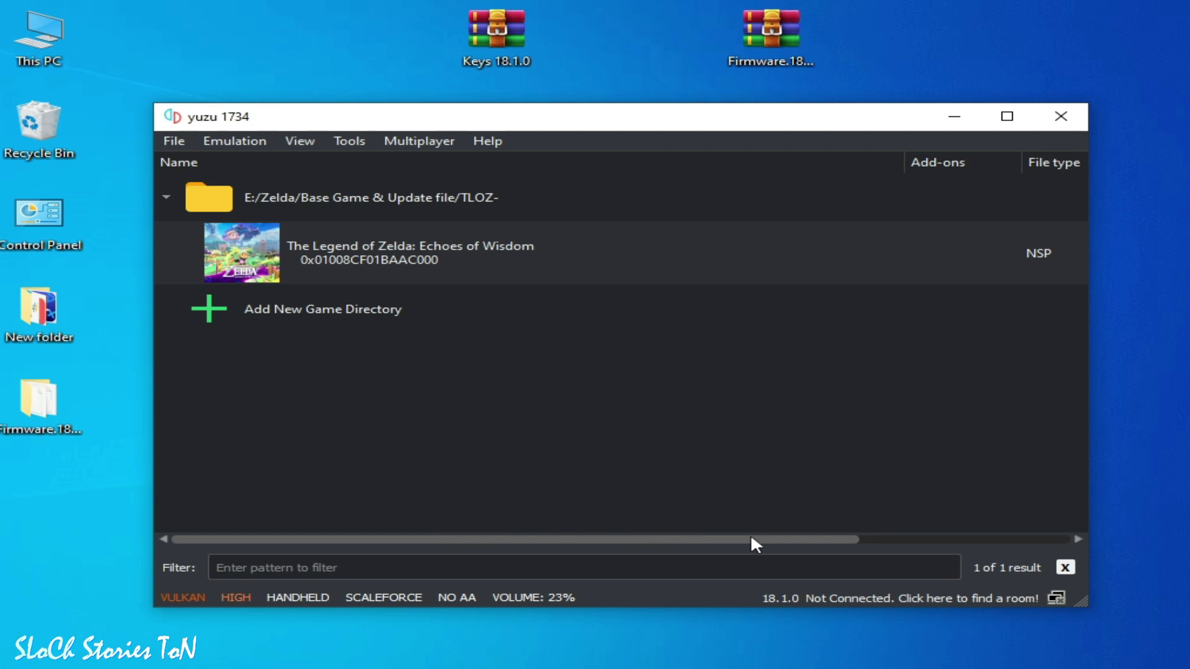
{"action": "left_click_drag", "start_coordinate": [703, 540], "coordinate": [953, 523]}
{"action": "left_click", "coordinate": [768, 260]}
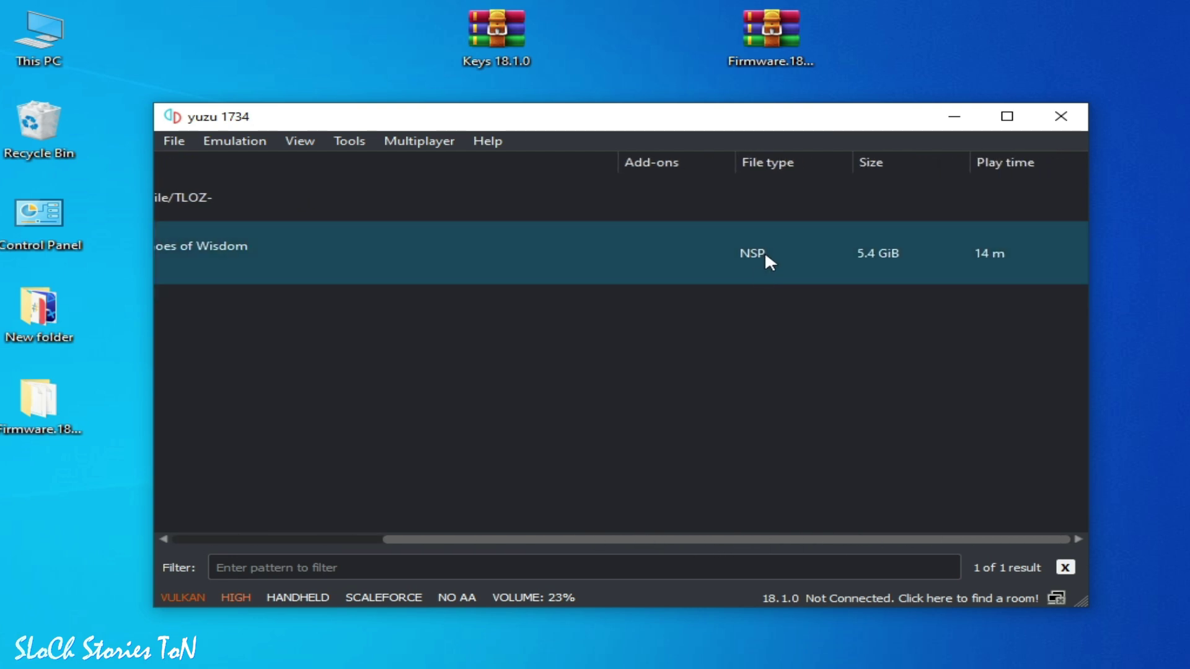
{"action": "left_click", "coordinate": [753, 308]}
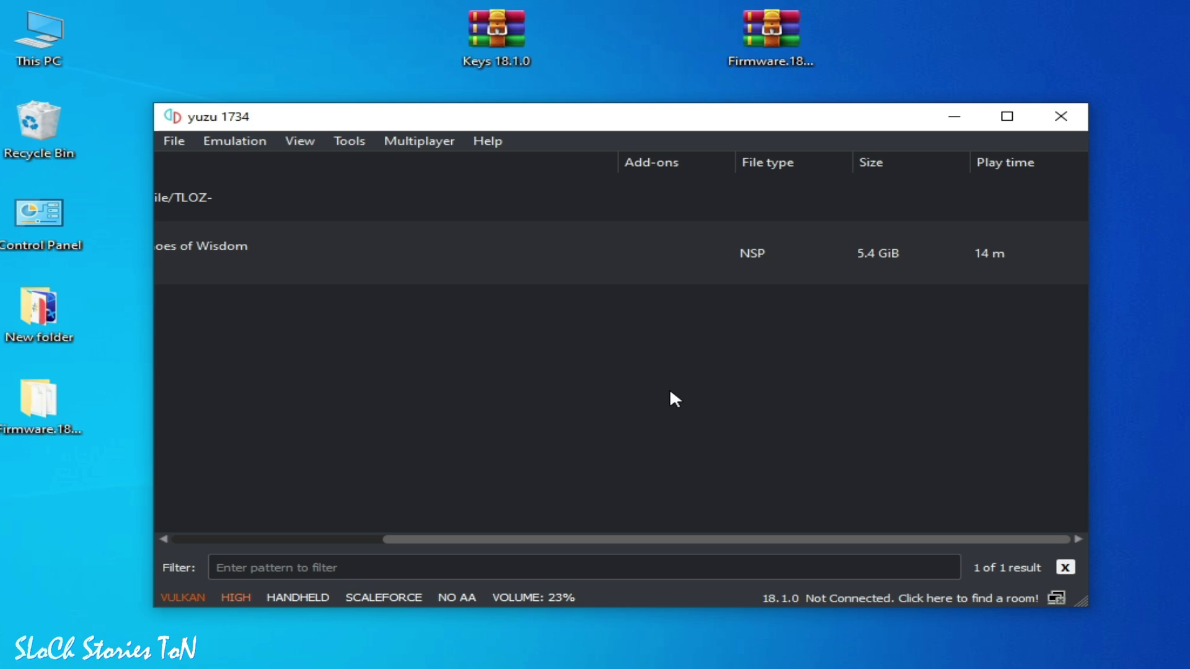
{"action": "key", "text": "Return"}
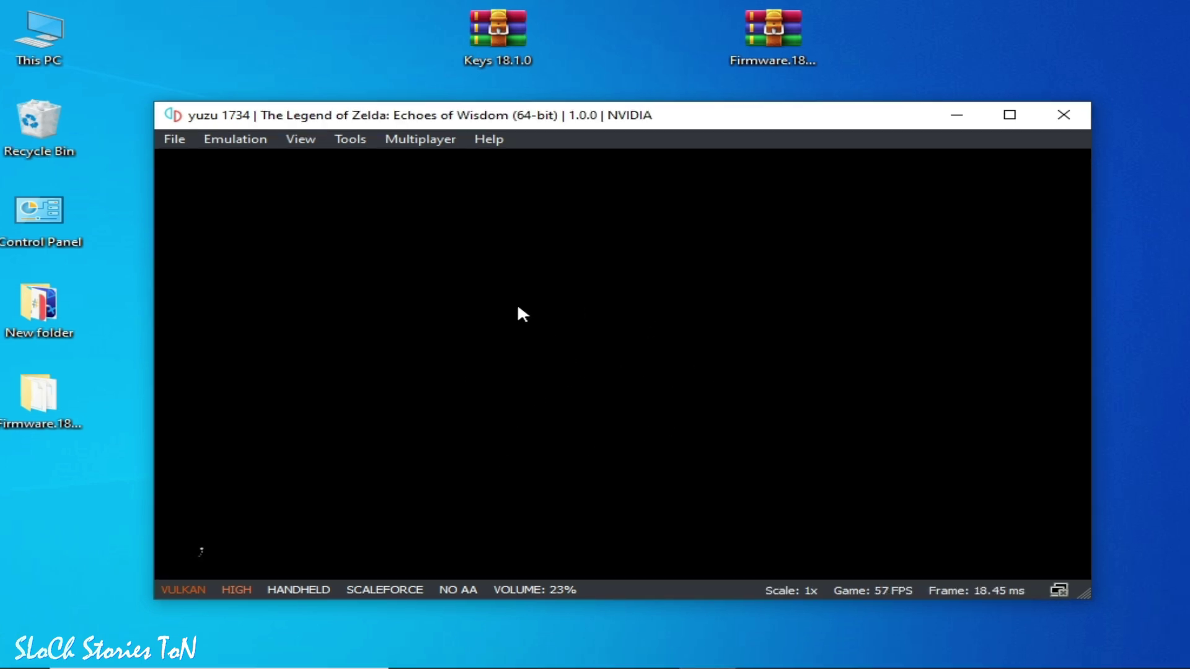